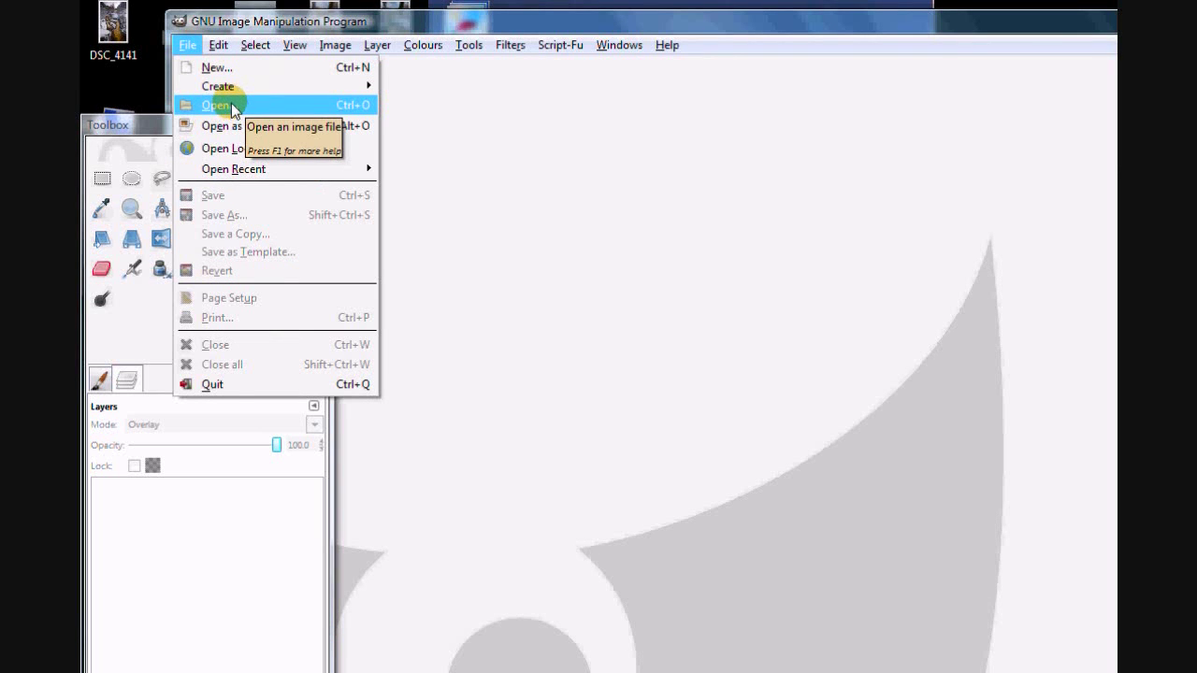
# Open the portrait photo _DSF2267.jpg and narrow the Toolbox window to free up canvas space.
pyautogui.click(233, 108)
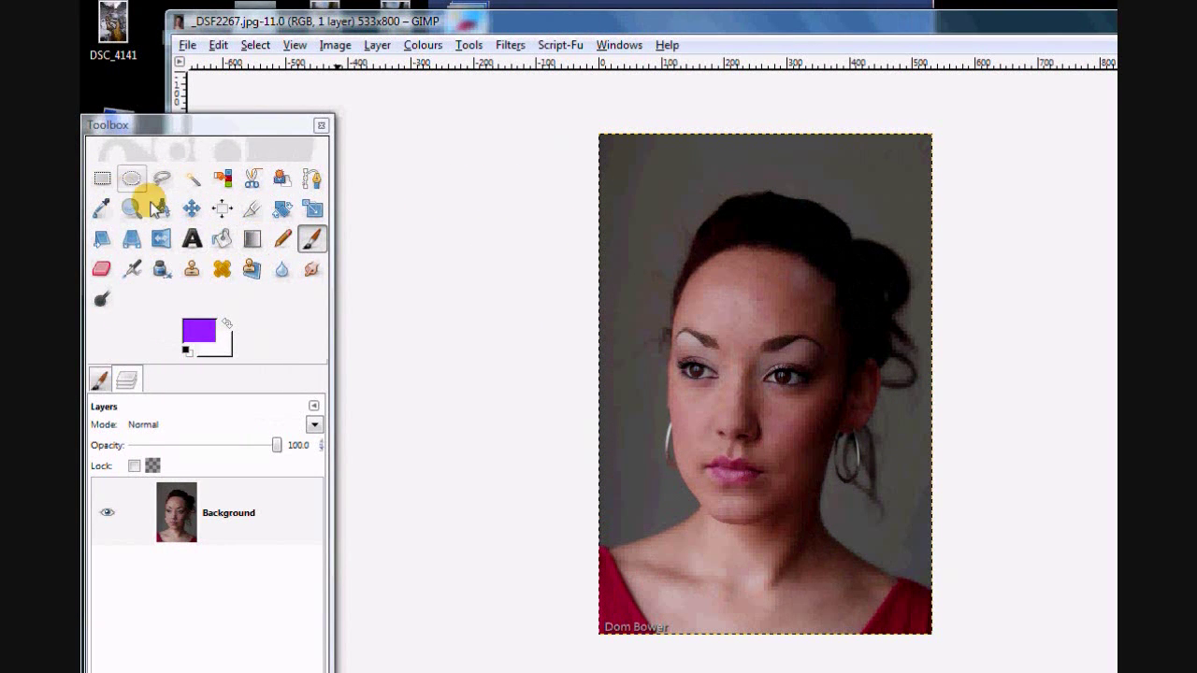
pyautogui.click(317, 267)
pyautogui.moveTo(308, 267); pyautogui.dragTo(269, 267)
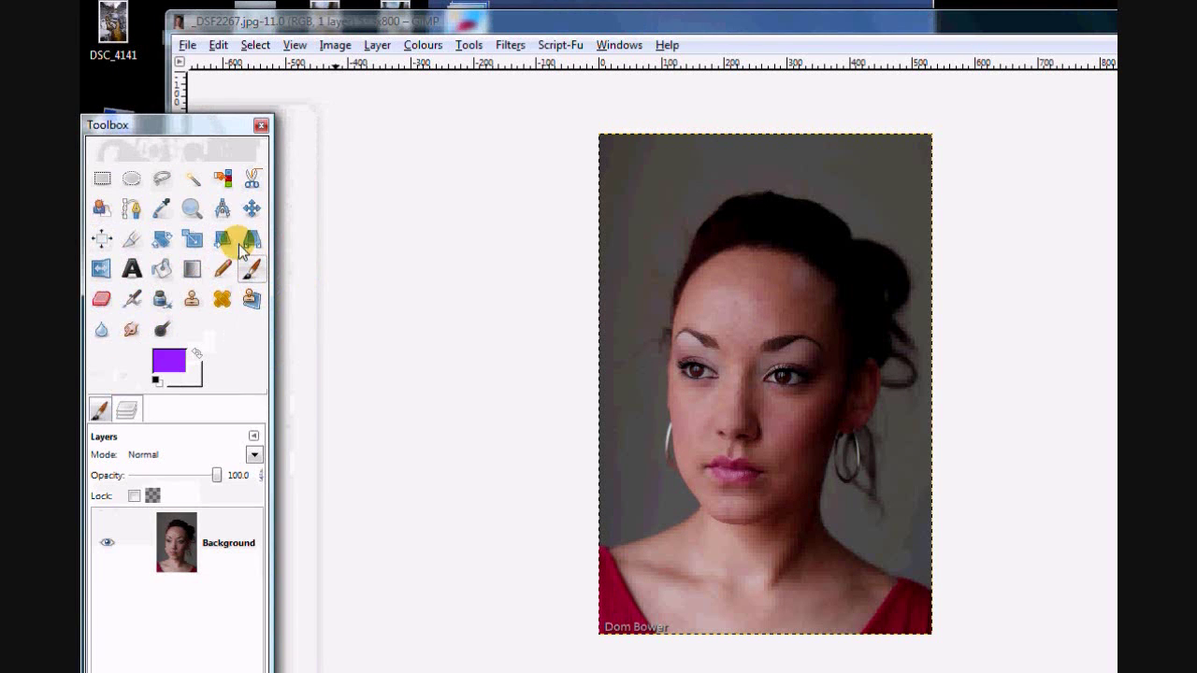
pyautogui.click(190, 209)
pyautogui.moveTo(589, 140); pyautogui.dragTo(933, 620)
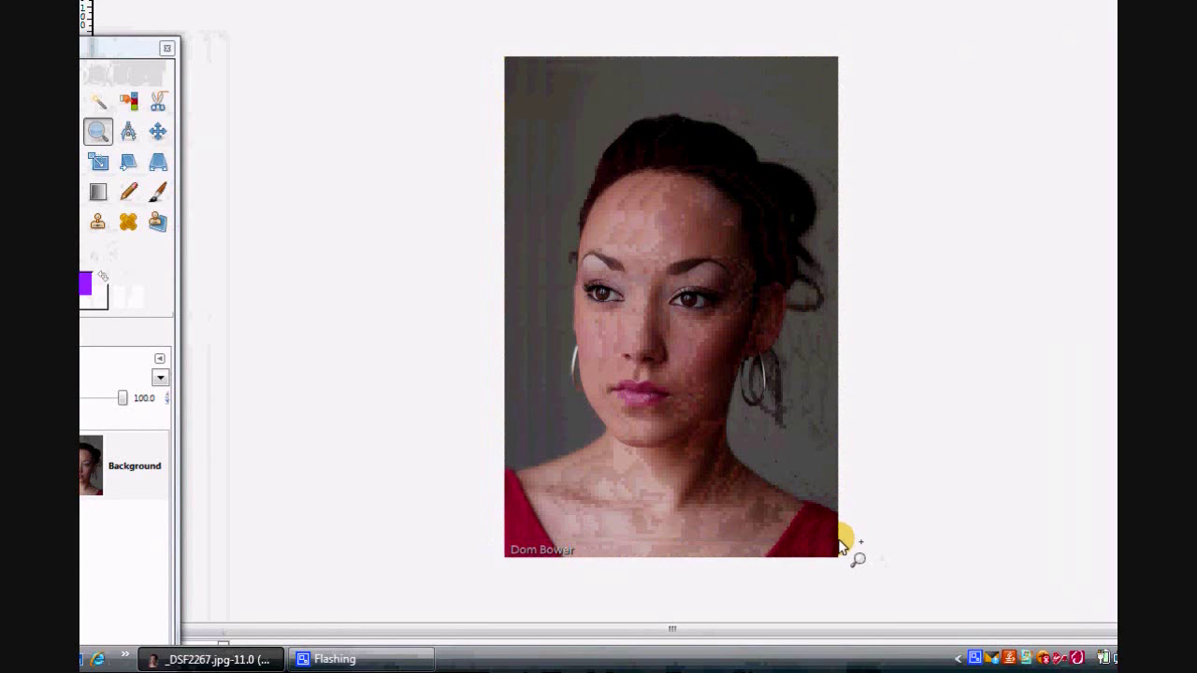
pyautogui.click(839, 541)
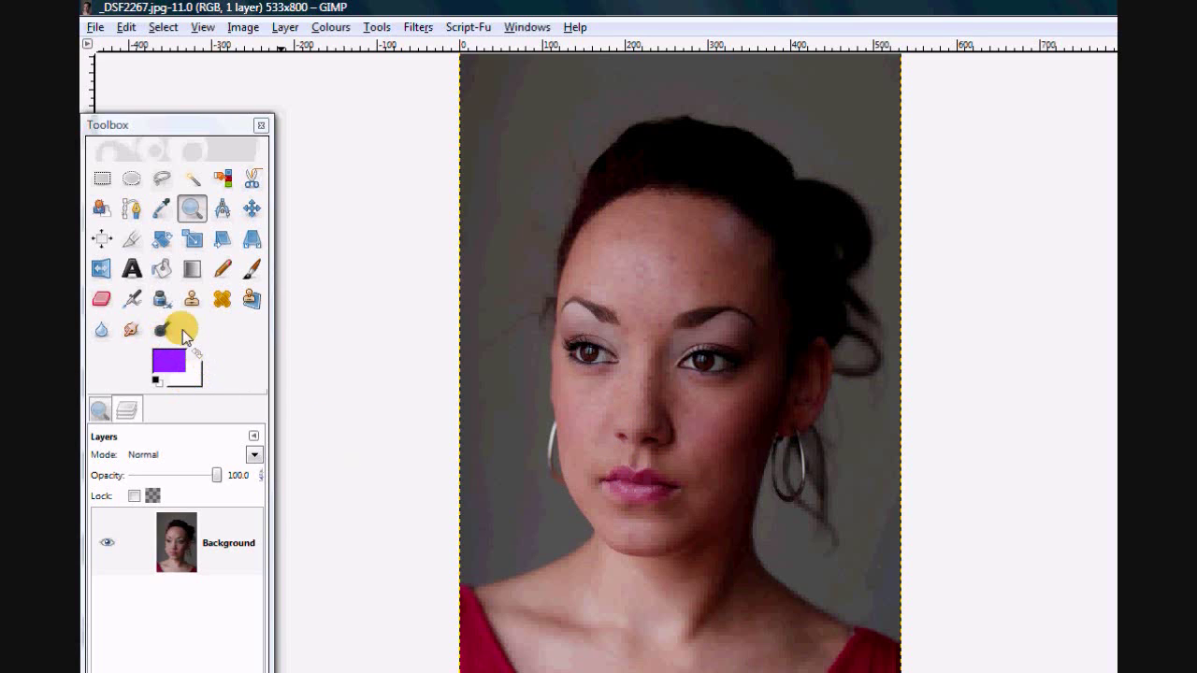
# Add a new 533 × 800 px layer with transparency fill above the Background layer.
pyautogui.click(250, 270)
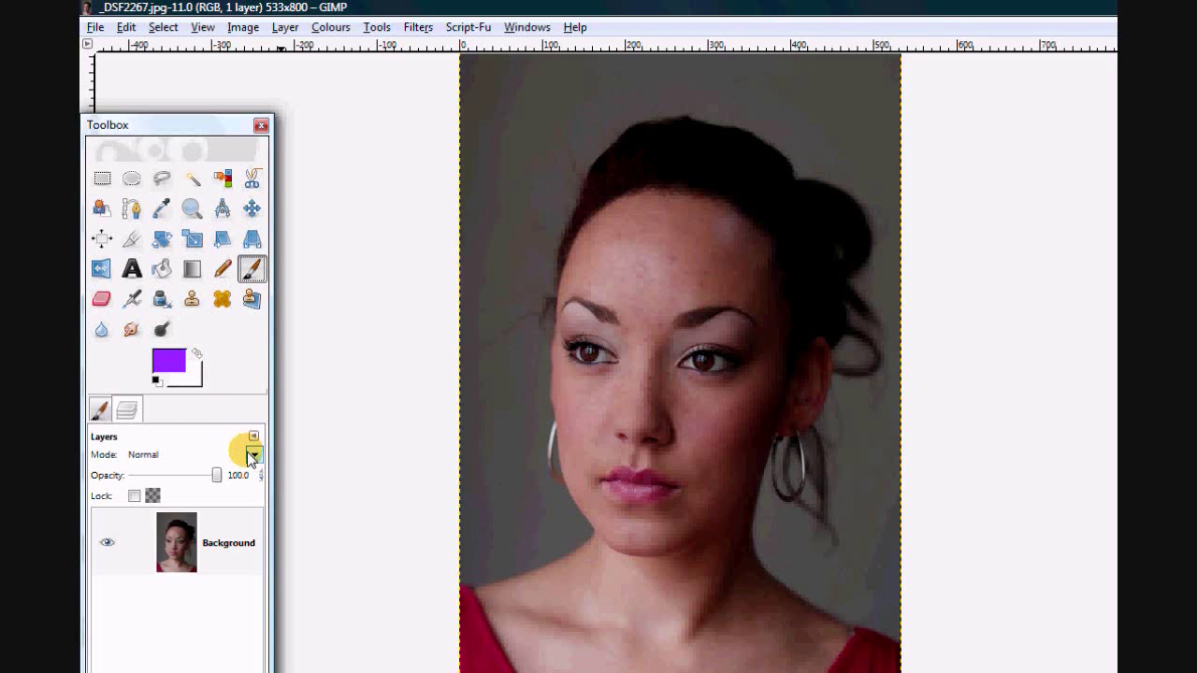
pyautogui.rightClick(182, 548)
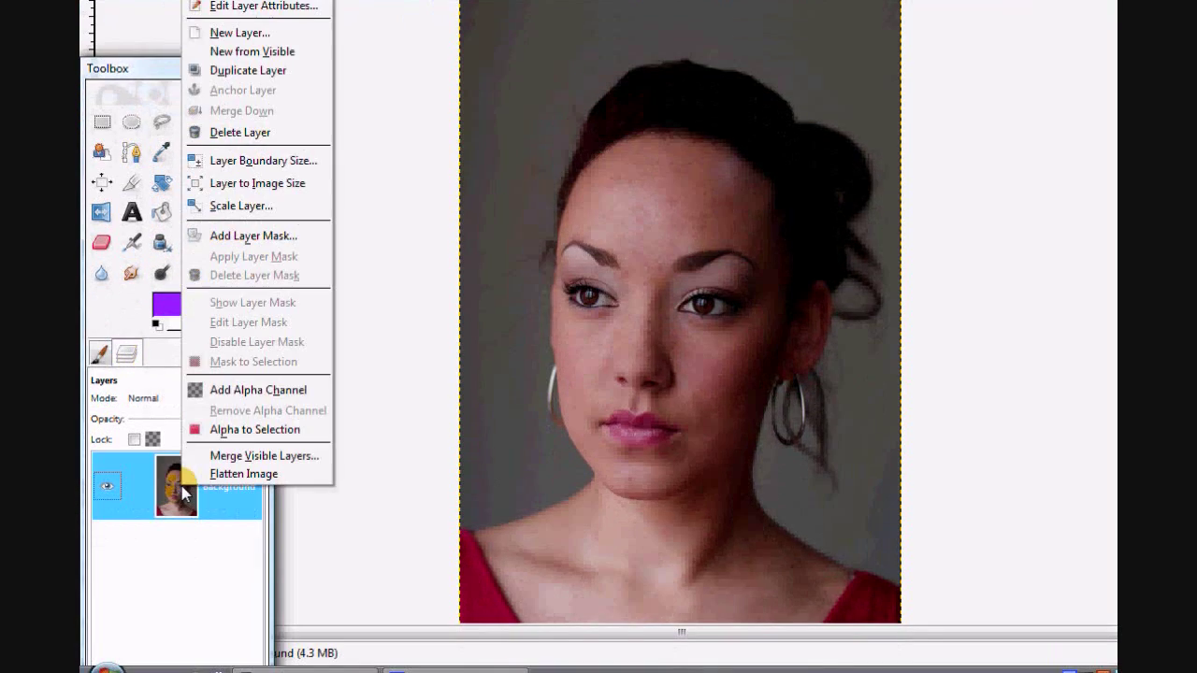
pyautogui.click(229, 33)
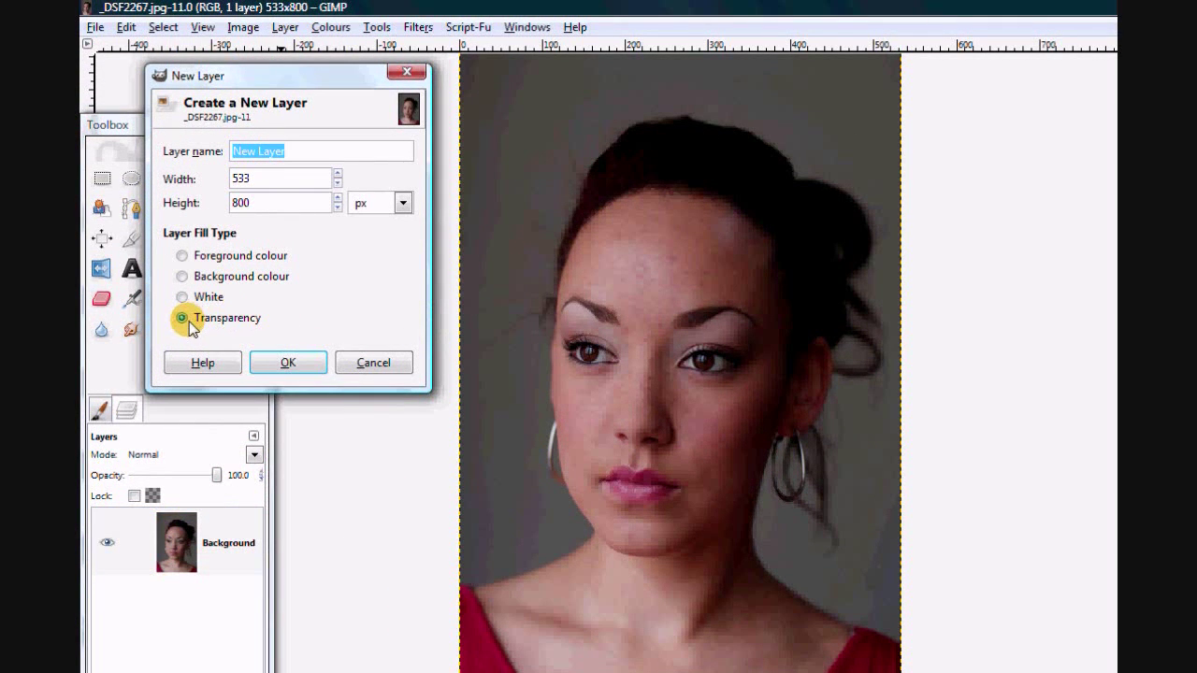
pyautogui.click(288, 362)
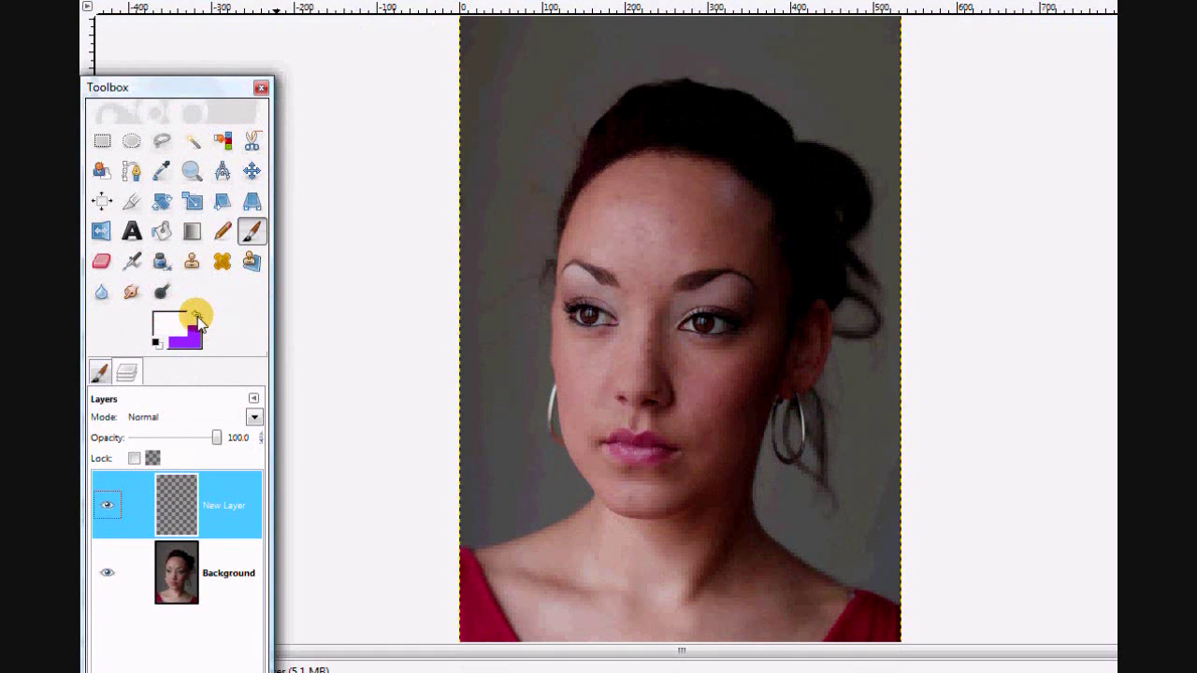
# Set the foreground colour to the saved red e31e1e.
pyautogui.click(183, 321)
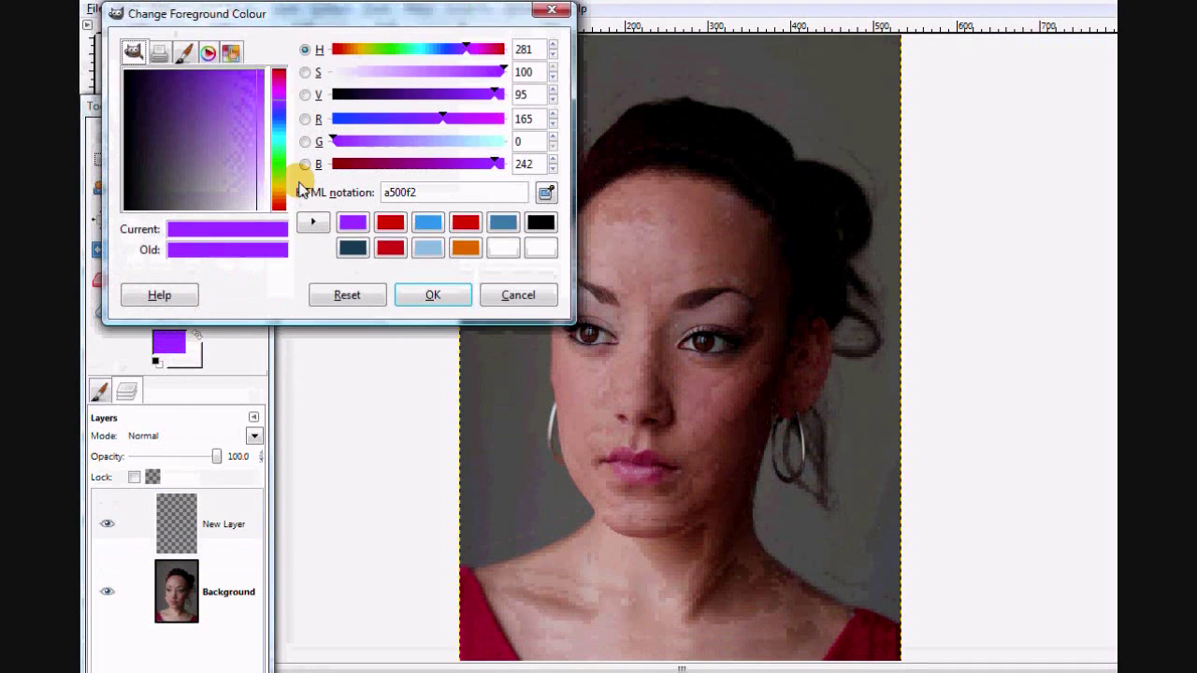
pyautogui.click(389, 247)
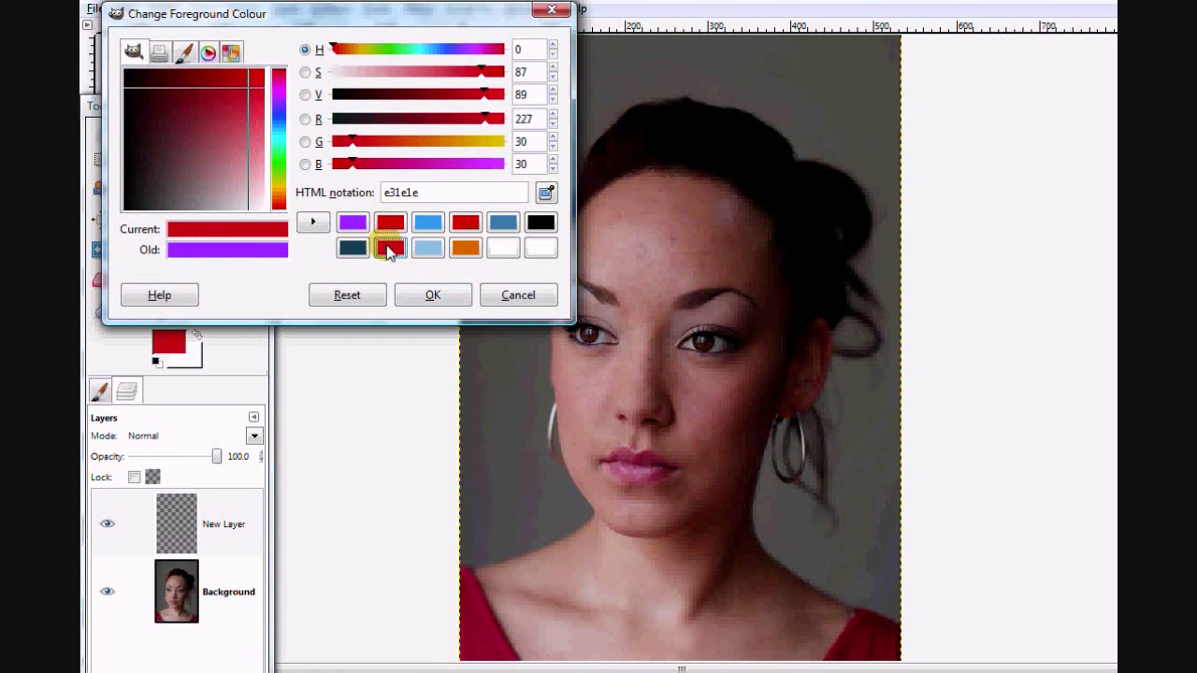
pyautogui.click(418, 295)
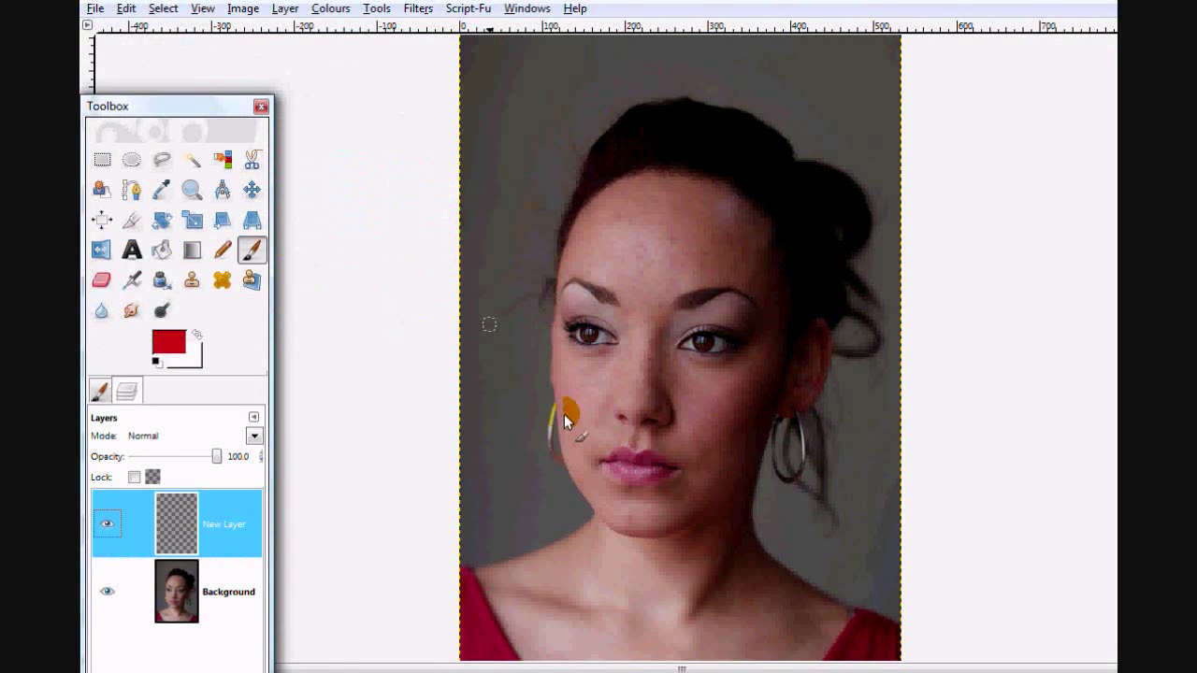
# Outline the lips in red with the Circle Fuzzy (19) paintbrush at scale 0.36, and fill them solidly at scale 0.77 and opacity 100.
pyautogui.click(191, 190)
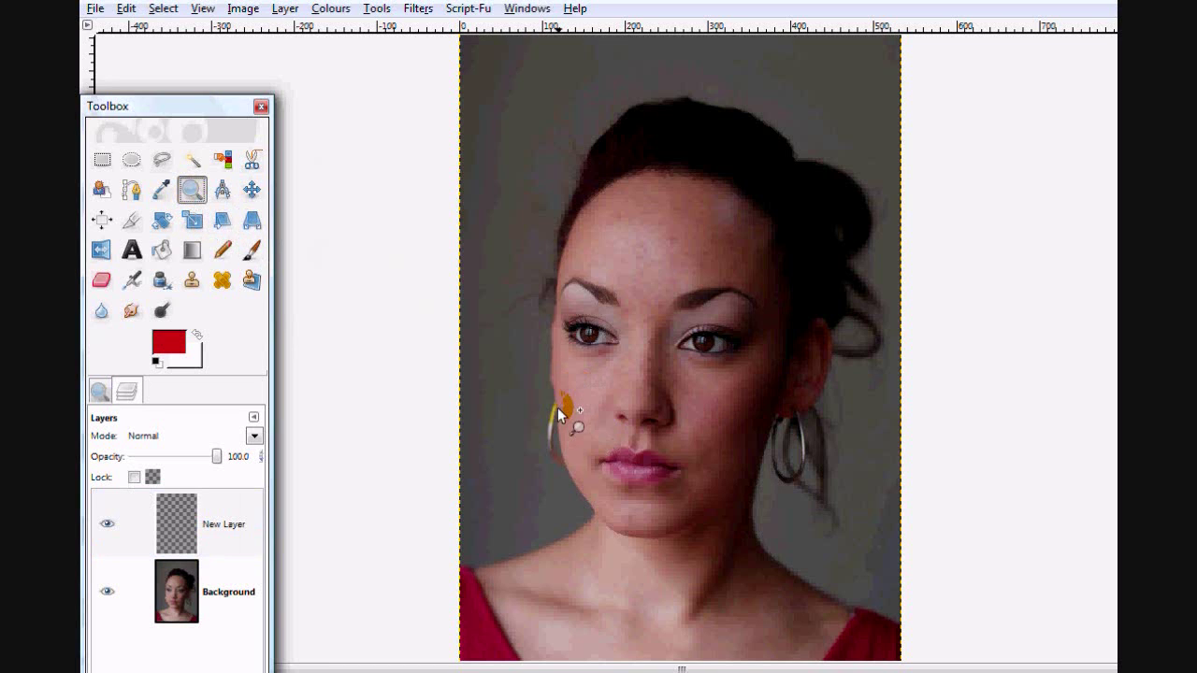
pyautogui.moveTo(557, 407); pyautogui.dragTo(726, 532)
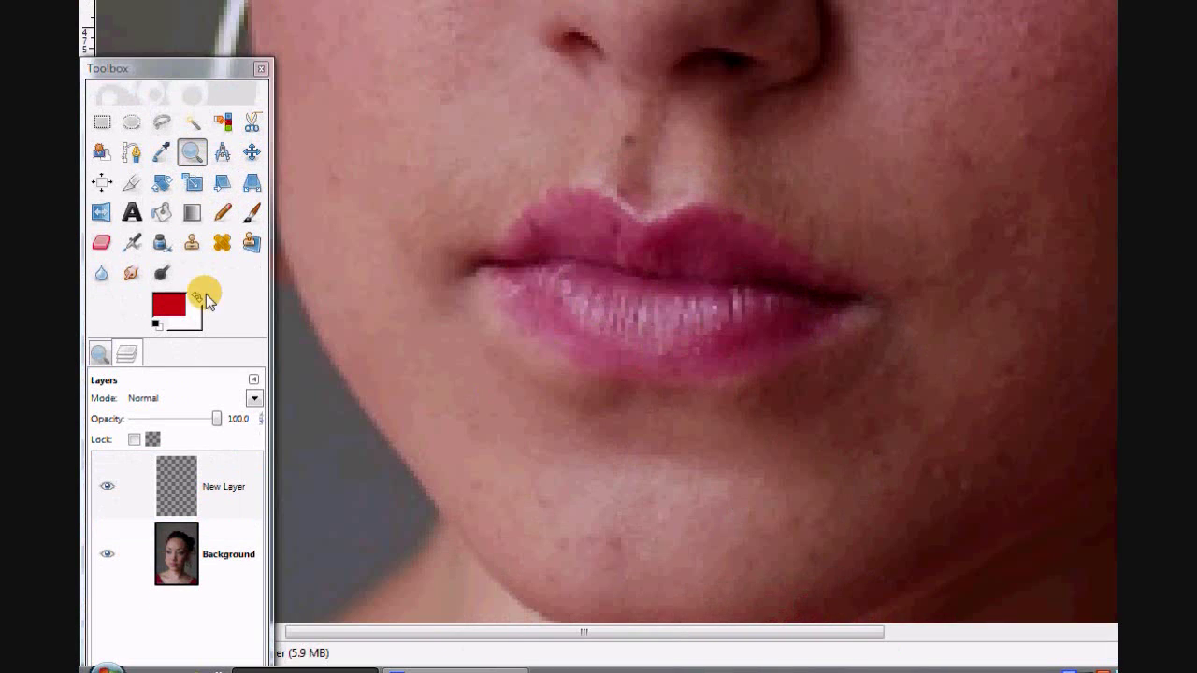
pyautogui.click(100, 351)
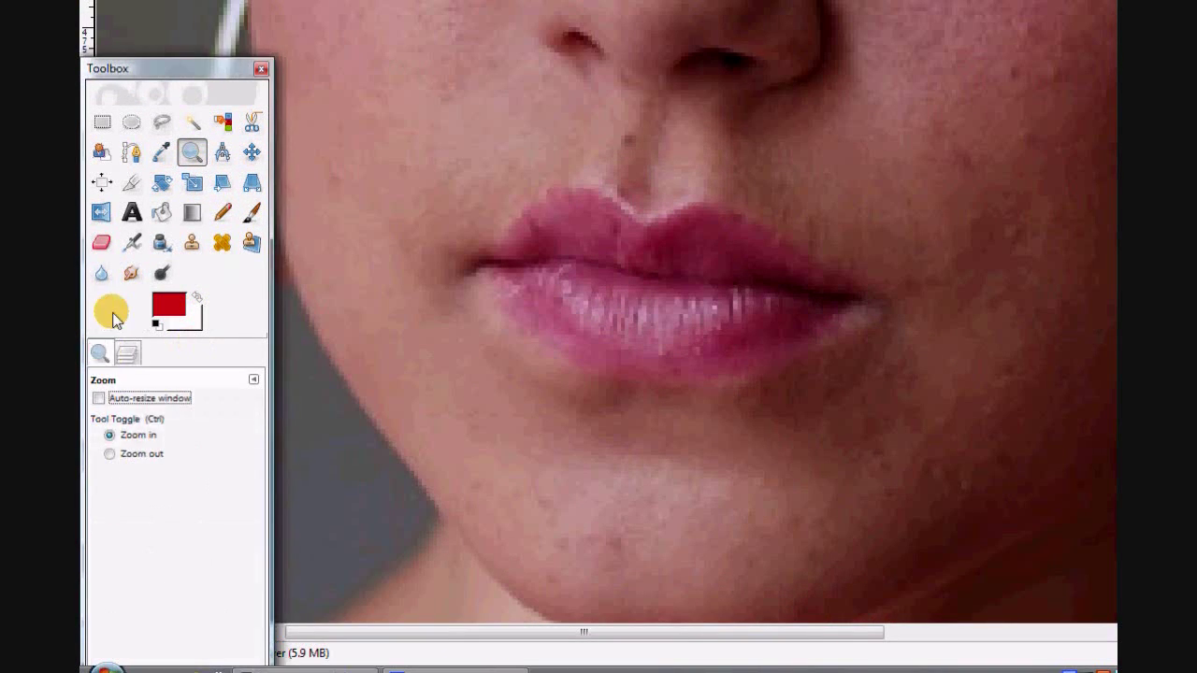
pyautogui.click(251, 212)
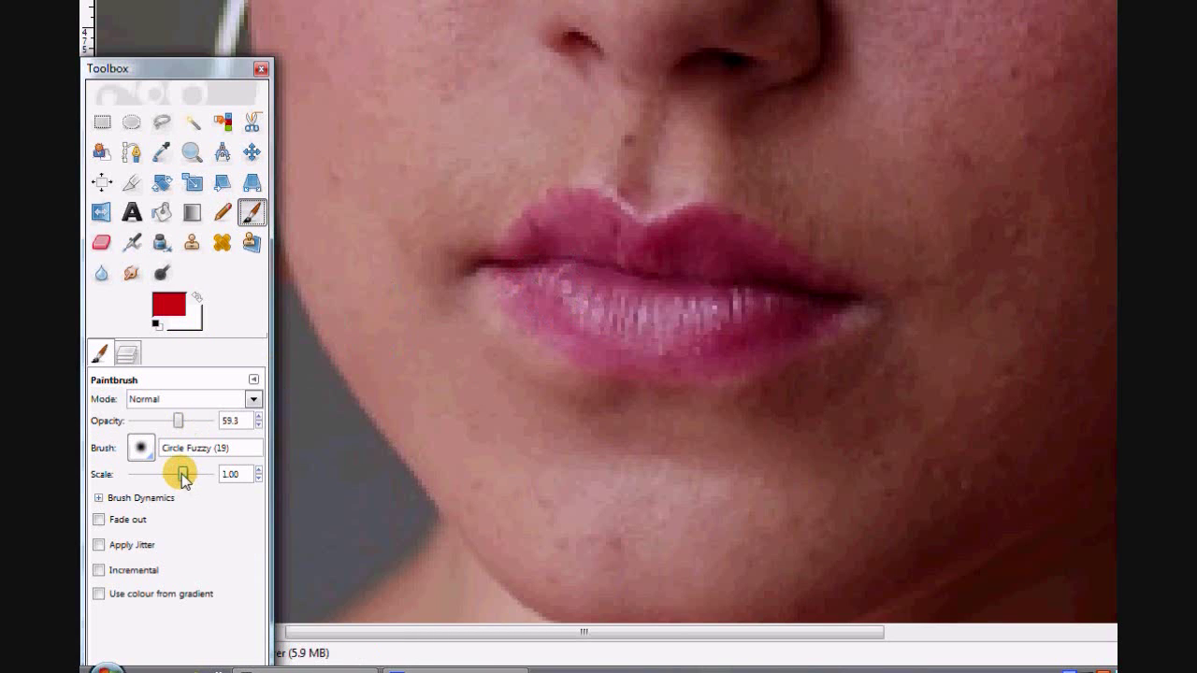
pyautogui.moveTo(187, 476); pyautogui.dragTo(191, 474)
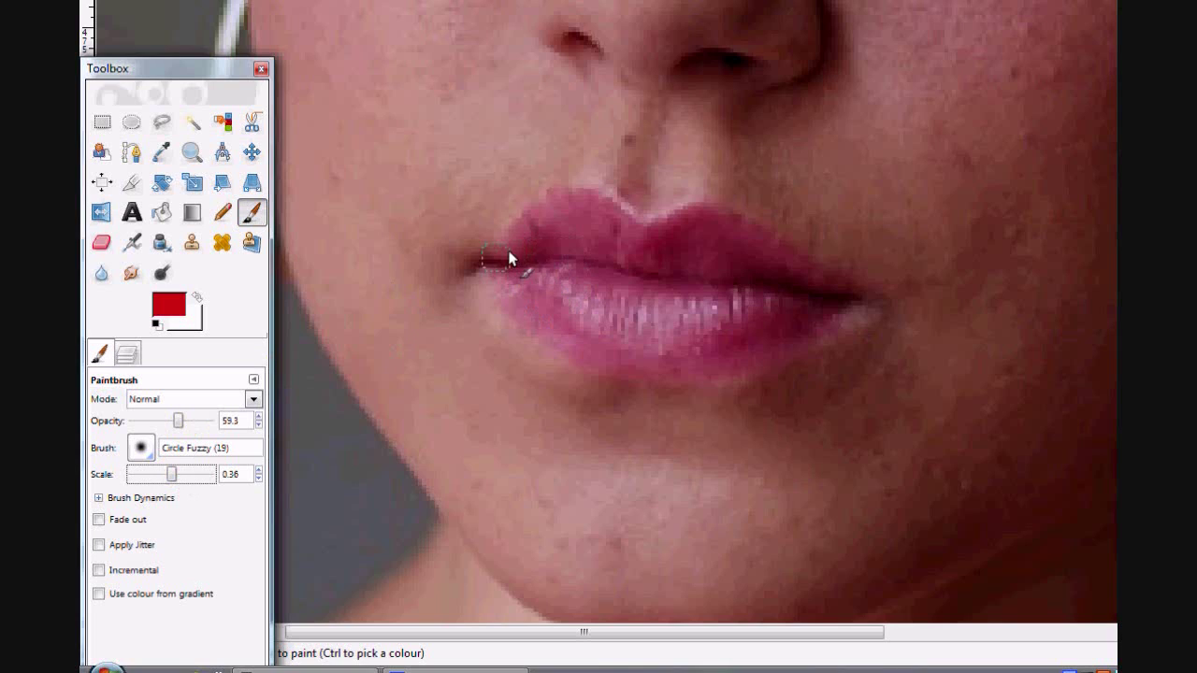
pyautogui.moveTo(509, 259); pyautogui.dragTo(536, 239)
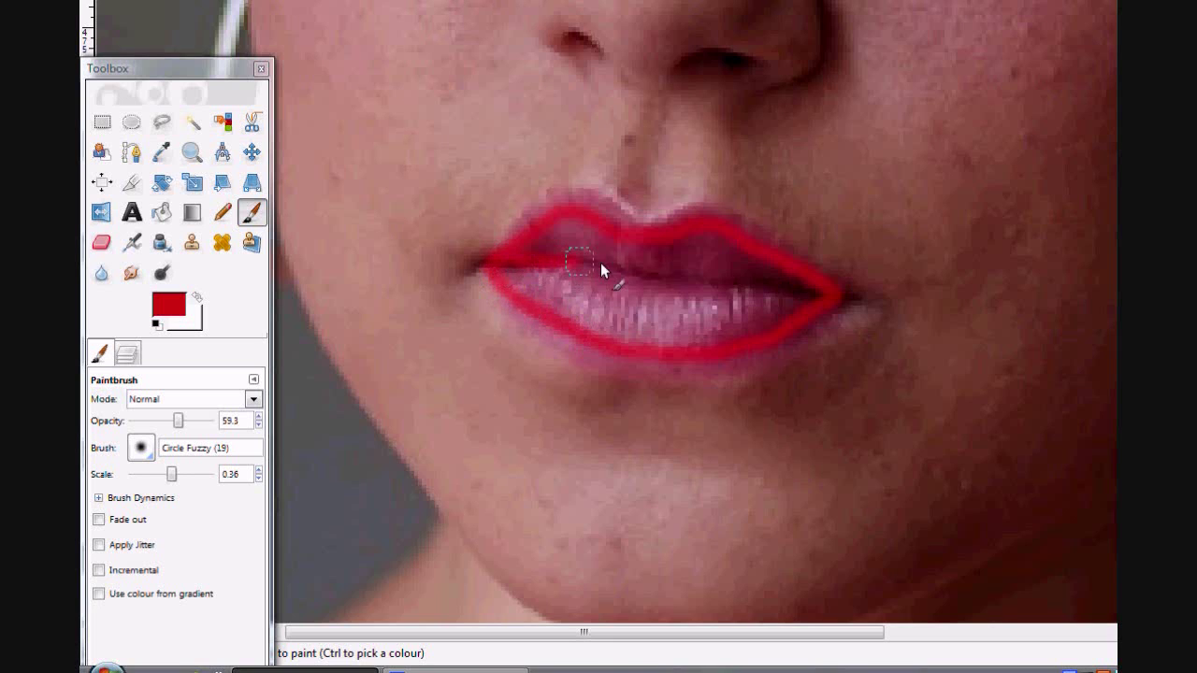
pyautogui.moveTo(600, 263); pyautogui.dragTo(760, 281)
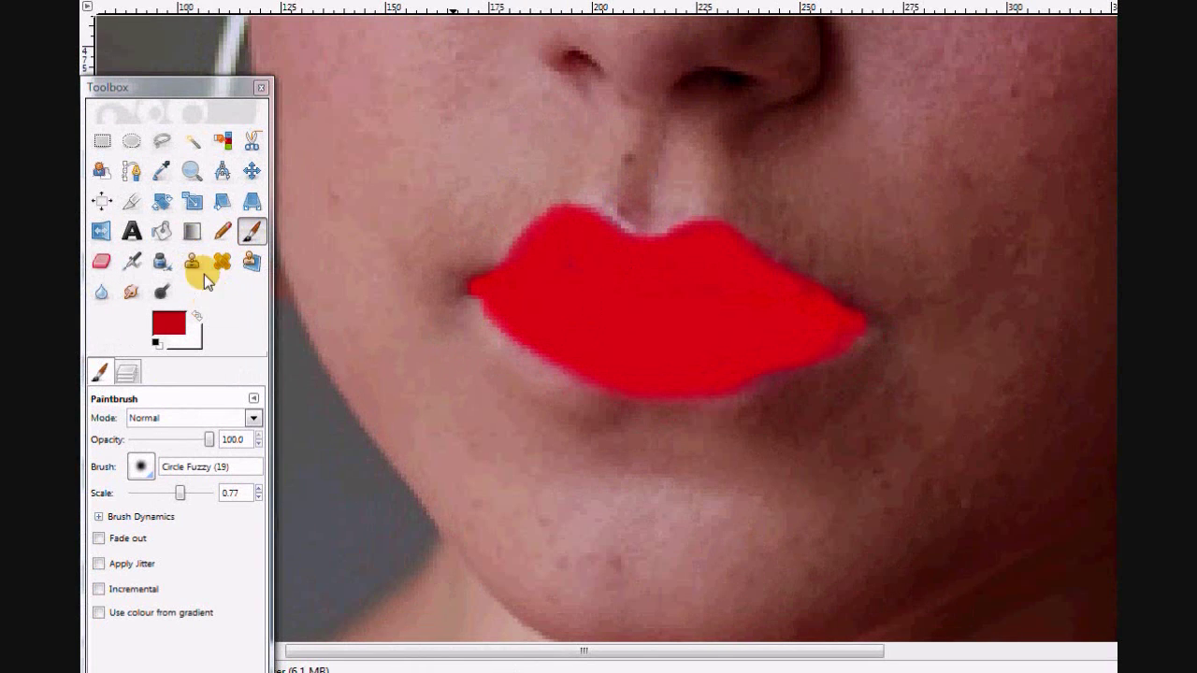
# Set the painted lip layer's blend mode to Overlay and lower its opacity to 61.8.
pyautogui.click(127, 374)
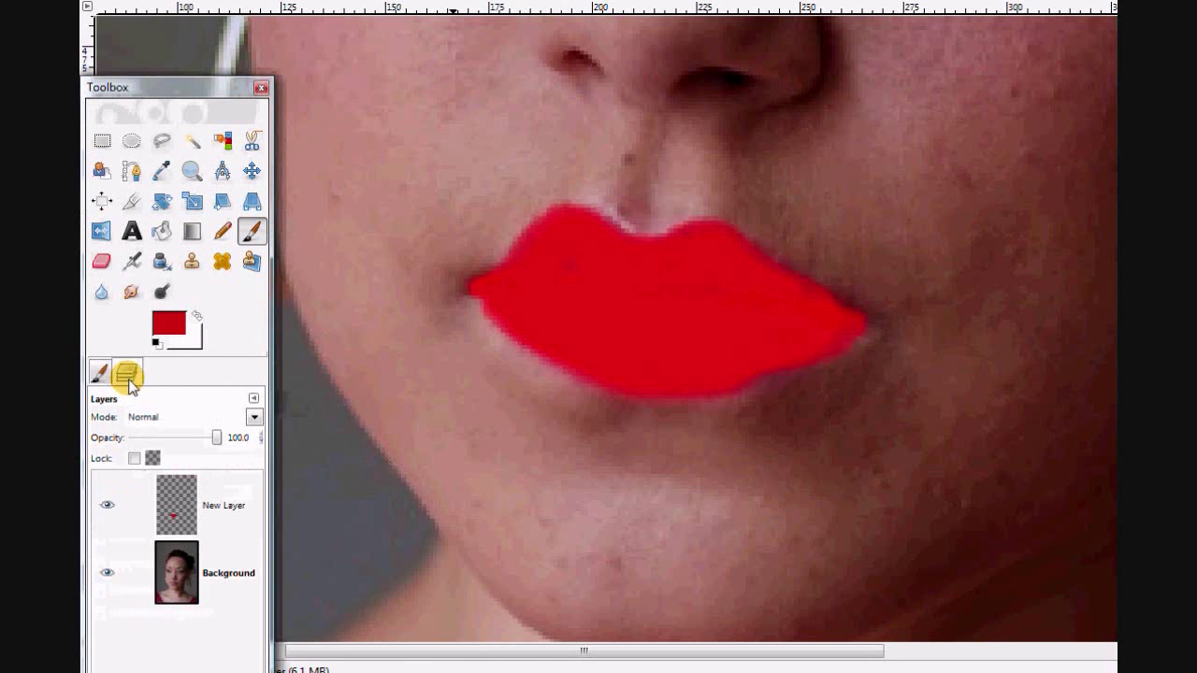
pyautogui.moveTo(210, 438)
pyautogui.mouseDown()
pyautogui.moveTo(175, 440)
pyautogui.moveTo(226, 437)
pyautogui.mouseUp()
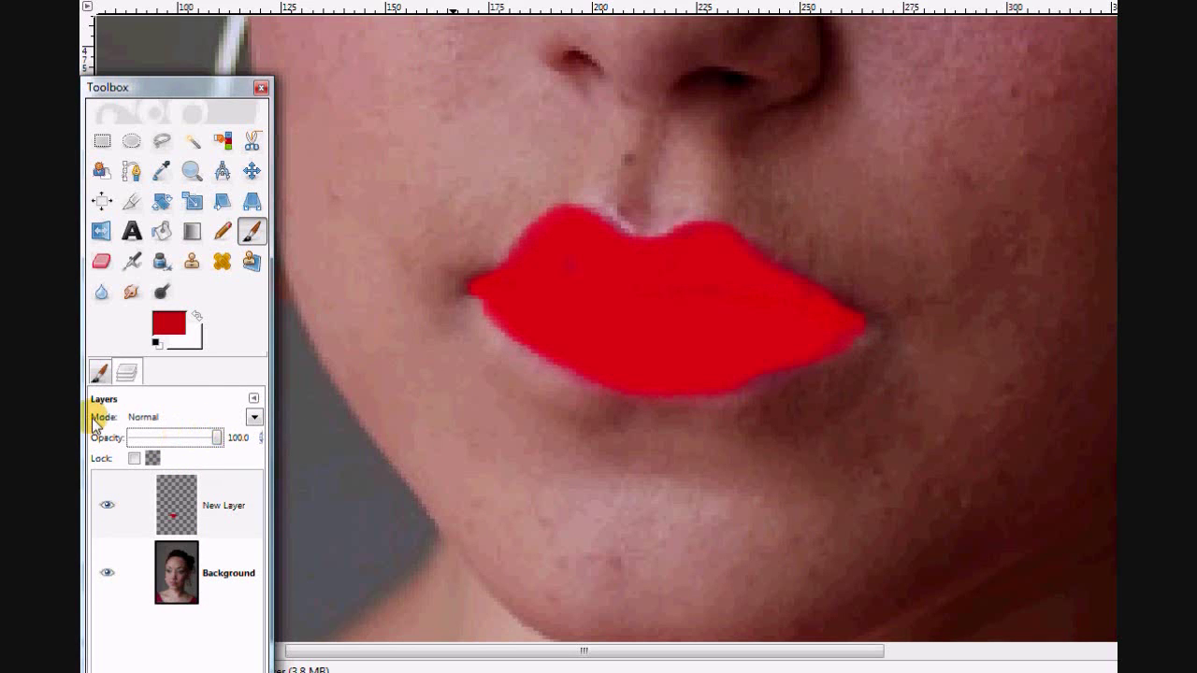
pyautogui.click(254, 417)
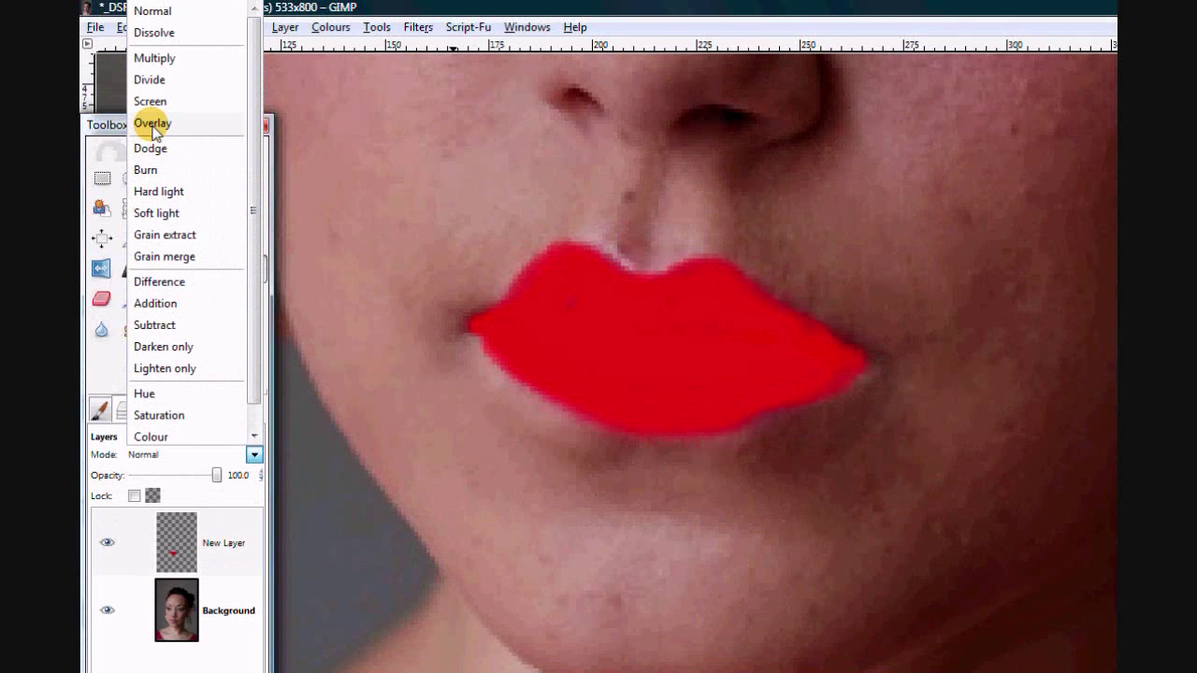
pyautogui.click(153, 125)
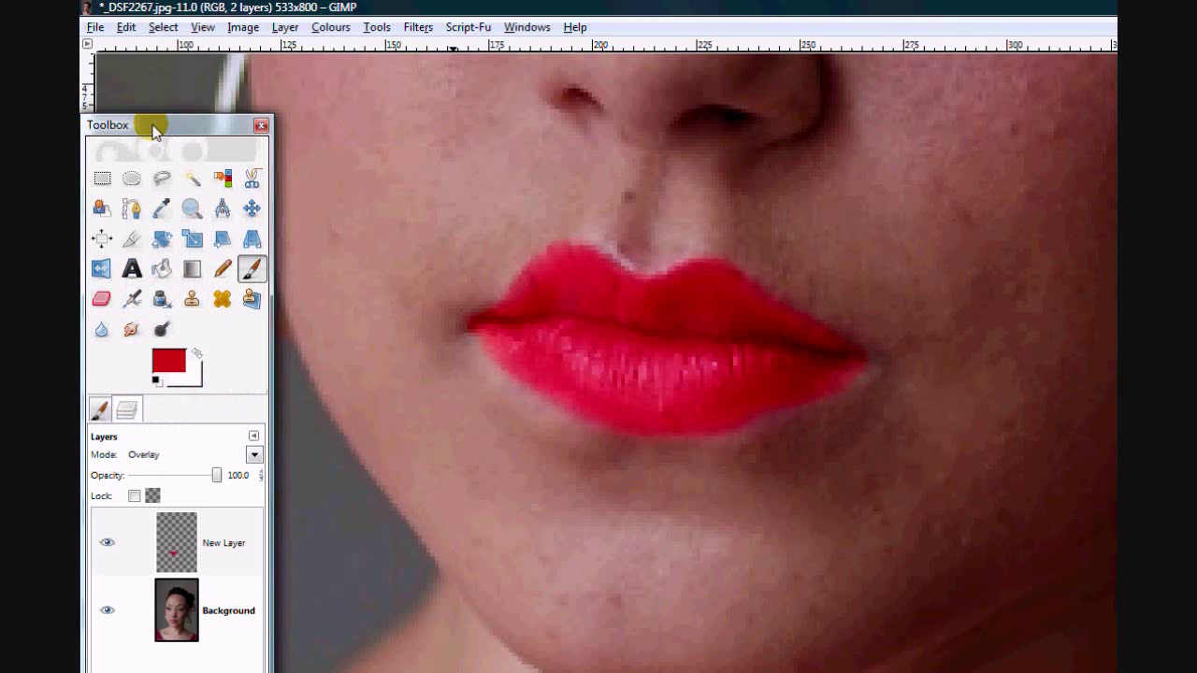
pyautogui.moveTo(216, 475); pyautogui.dragTo(184, 440)
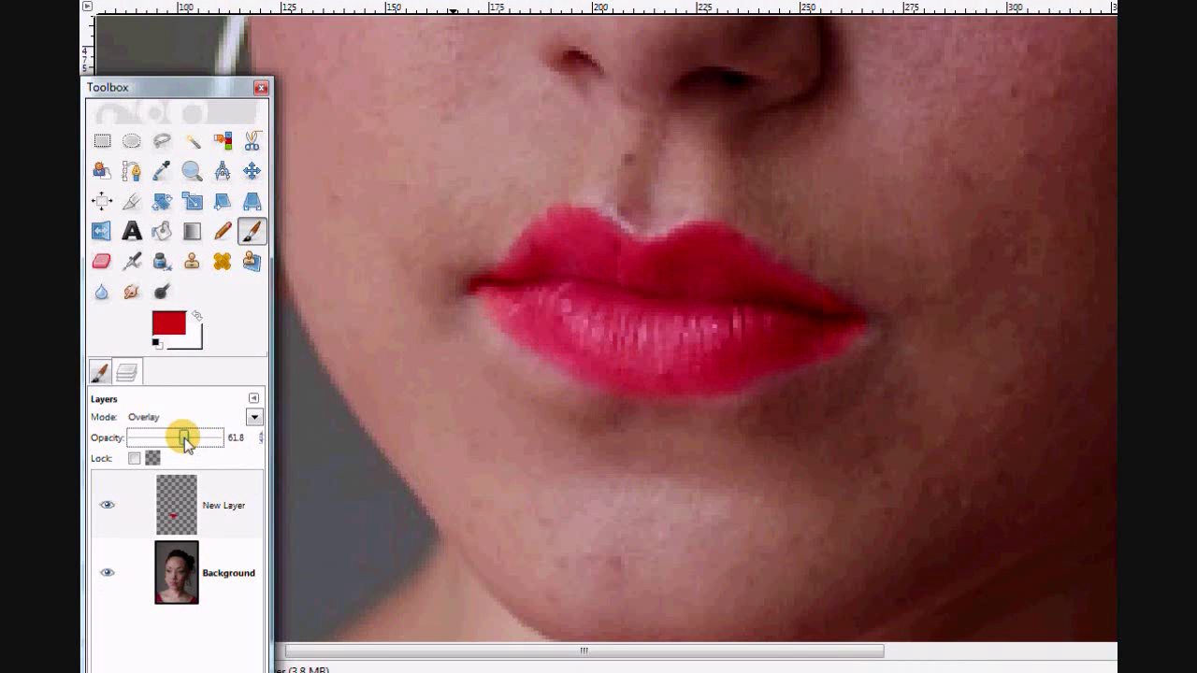
# Toggle the lip layer's visibility off and on to compare the lips before and after recolouring.
pyautogui.click(201, 27)
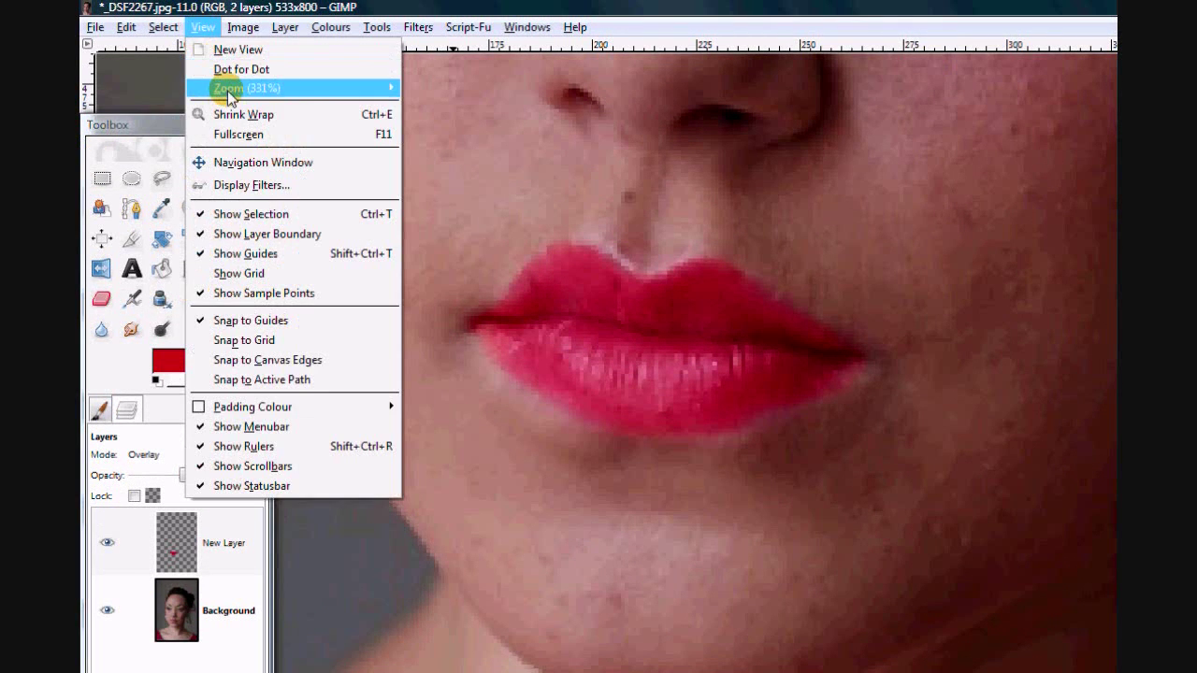
pyautogui.click(449, 103)
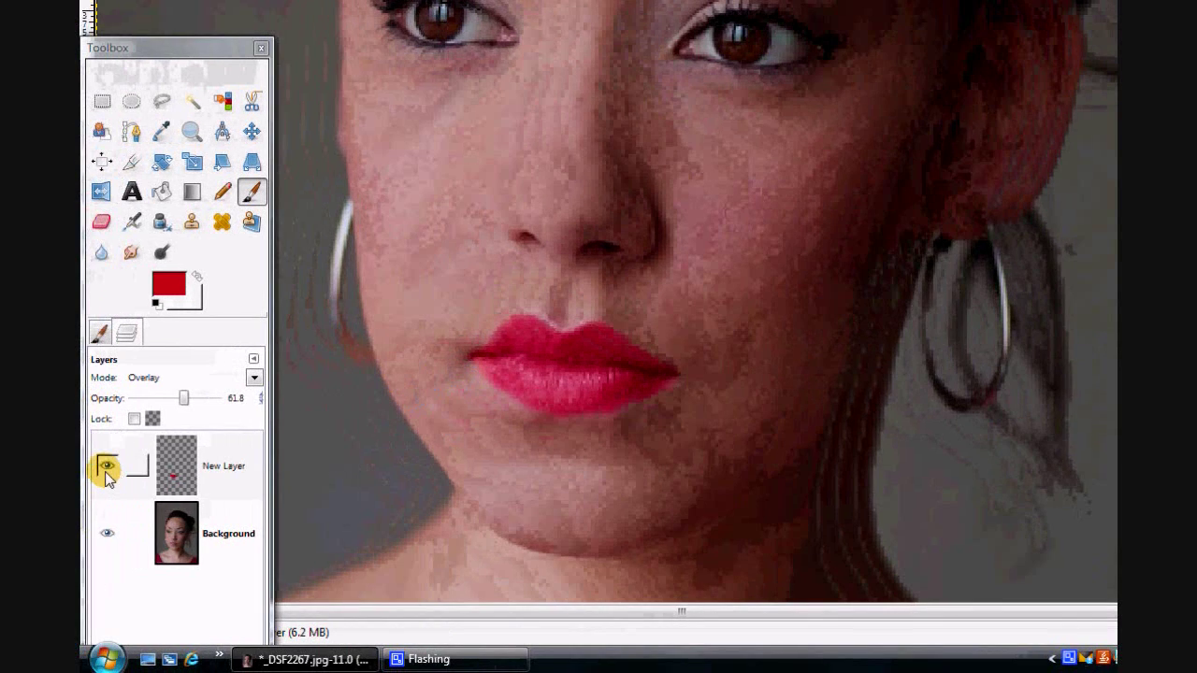
pyautogui.click(56, 497)
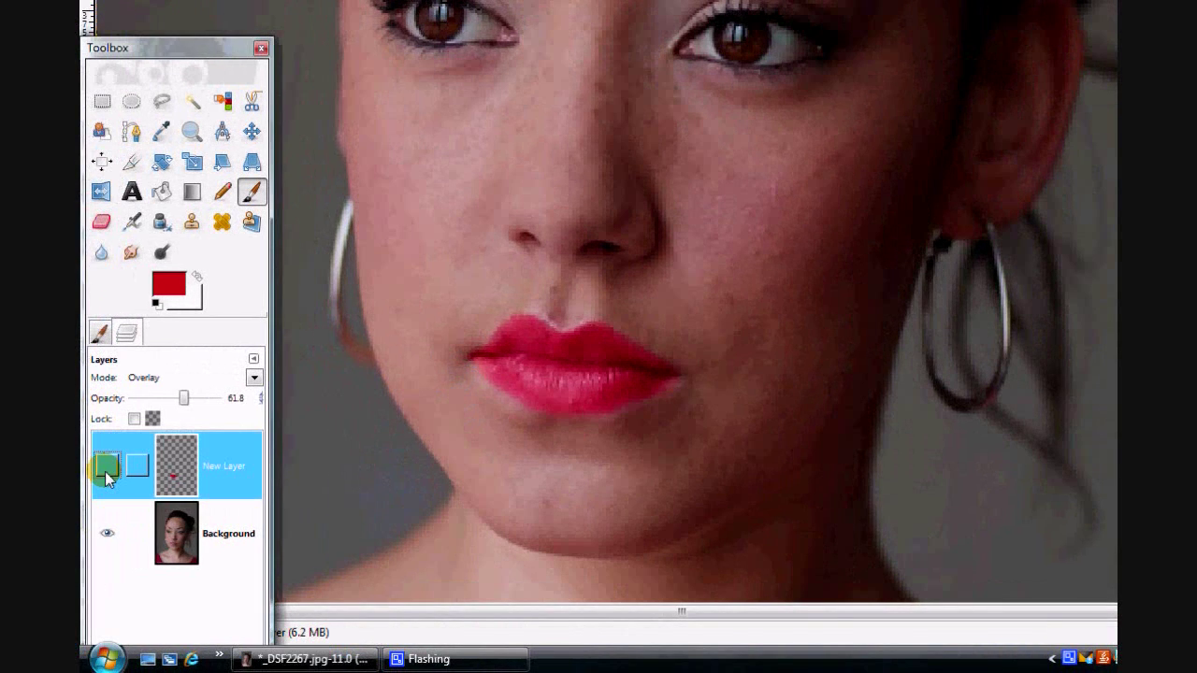
pyautogui.click(55, 497)
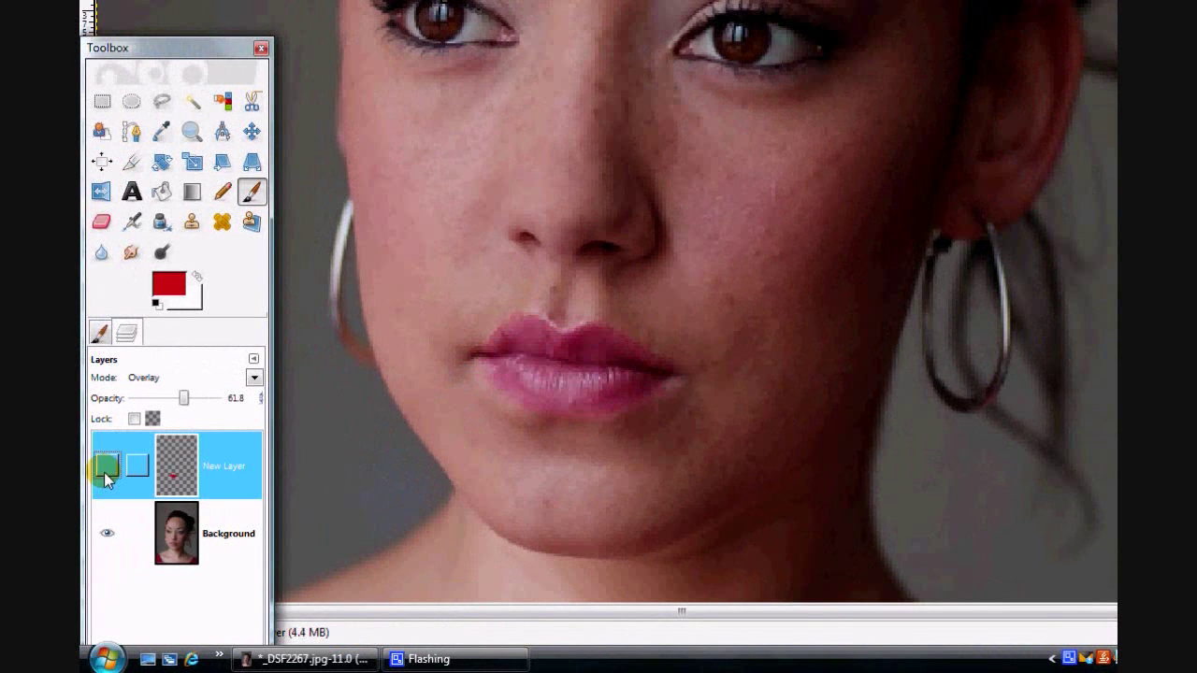
pyautogui.click(107, 467)
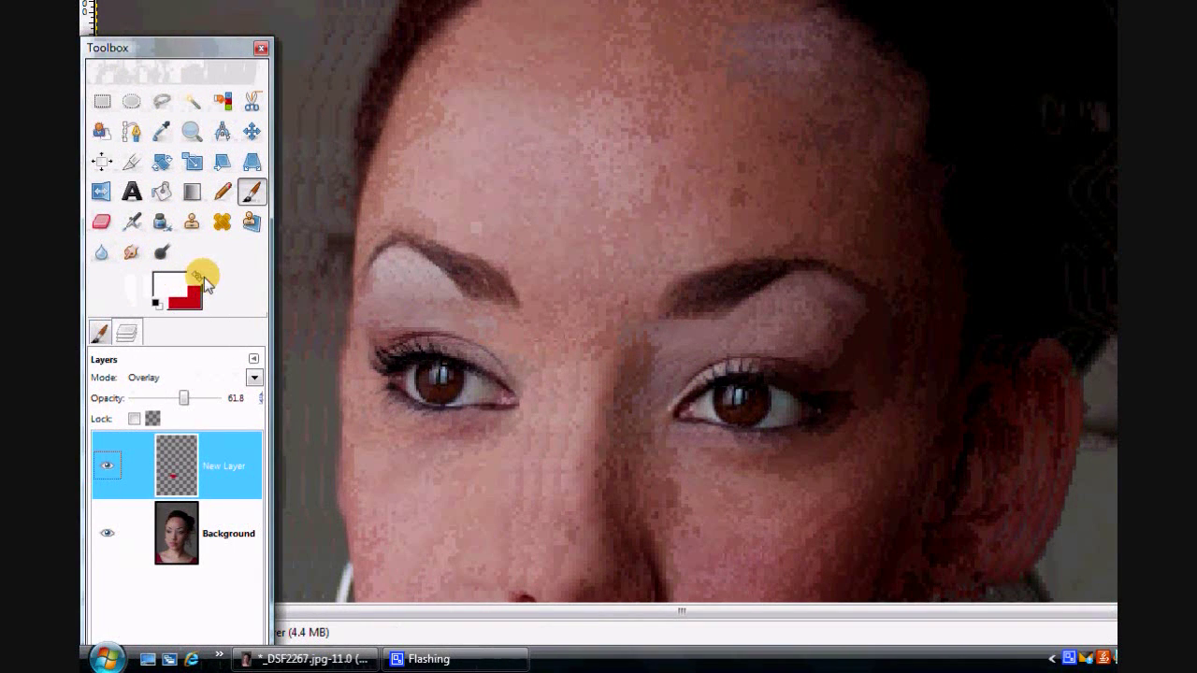
# Set the foreground colour to the saved dark blue 16304d.
pyautogui.click(197, 274)
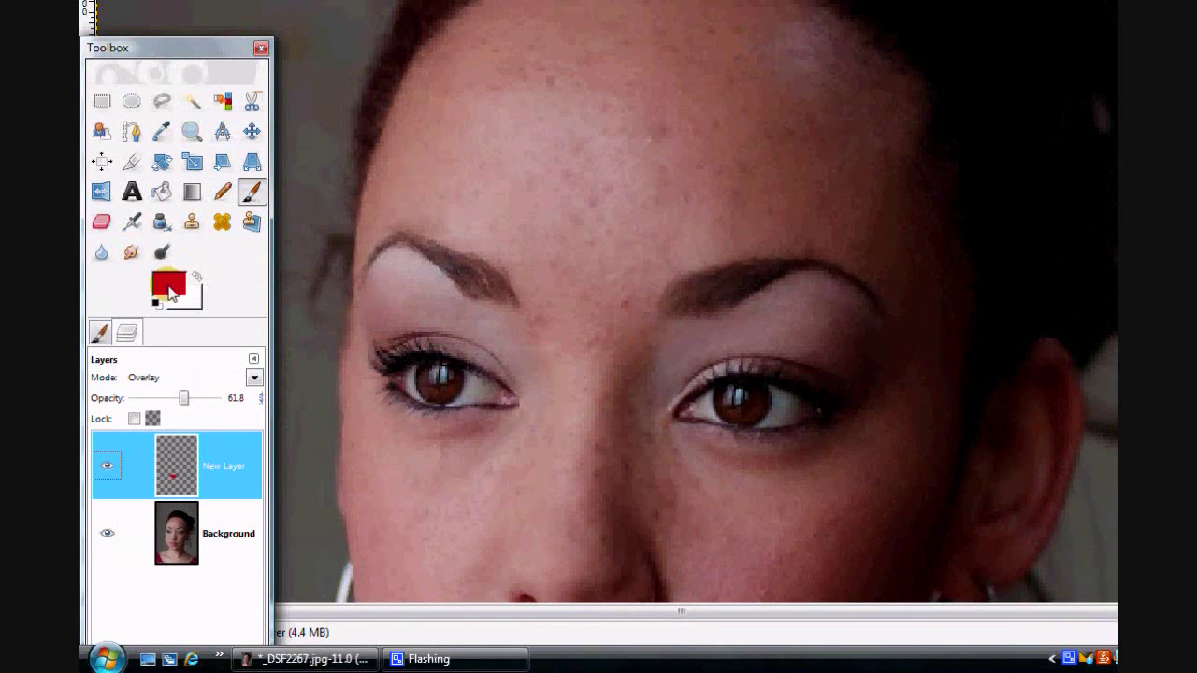
pyautogui.click(169, 286)
pyautogui.click(346, 193)
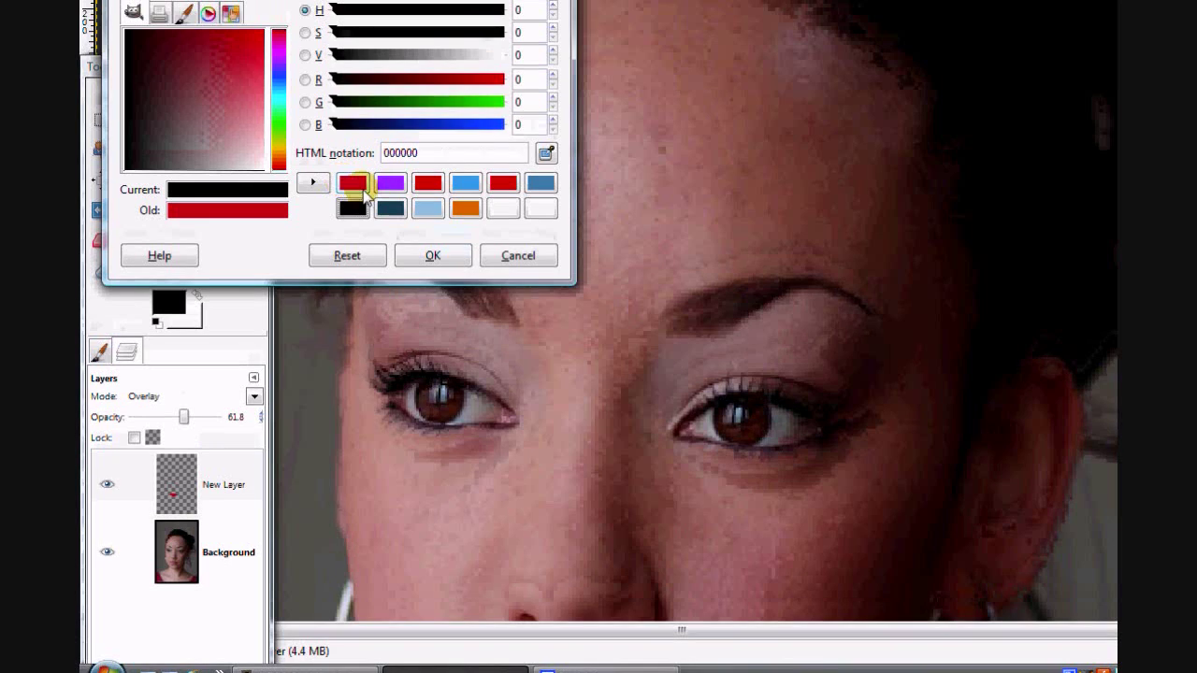
pyautogui.click(389, 208)
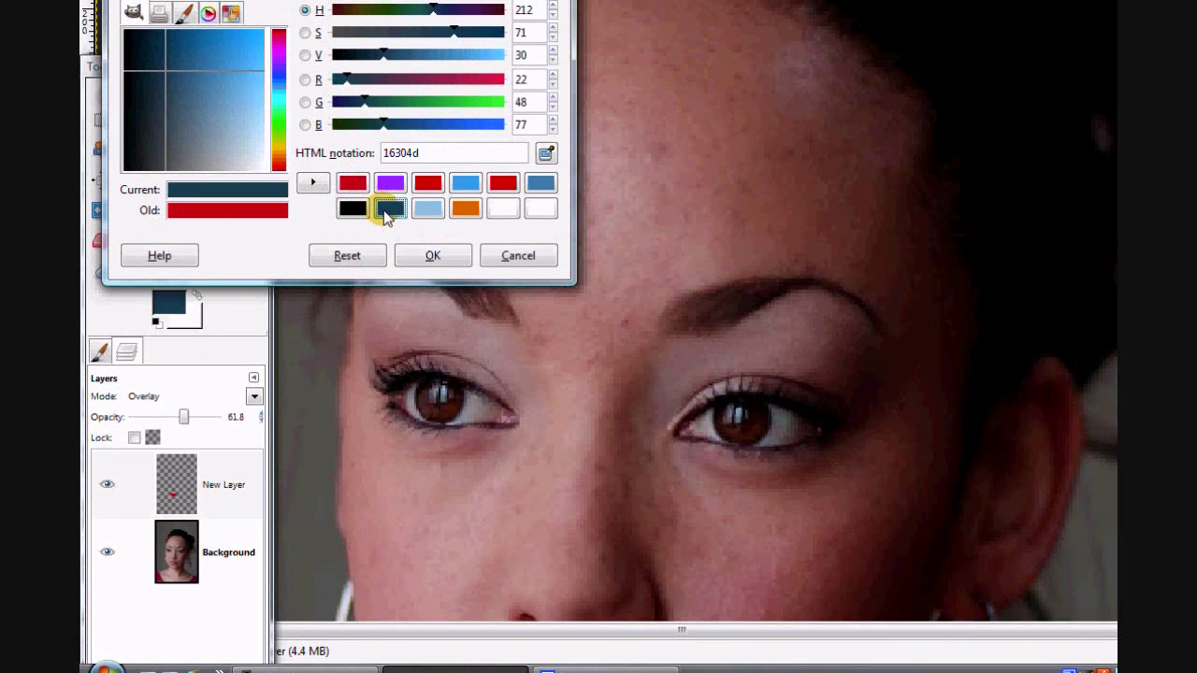
pyautogui.click(428, 262)
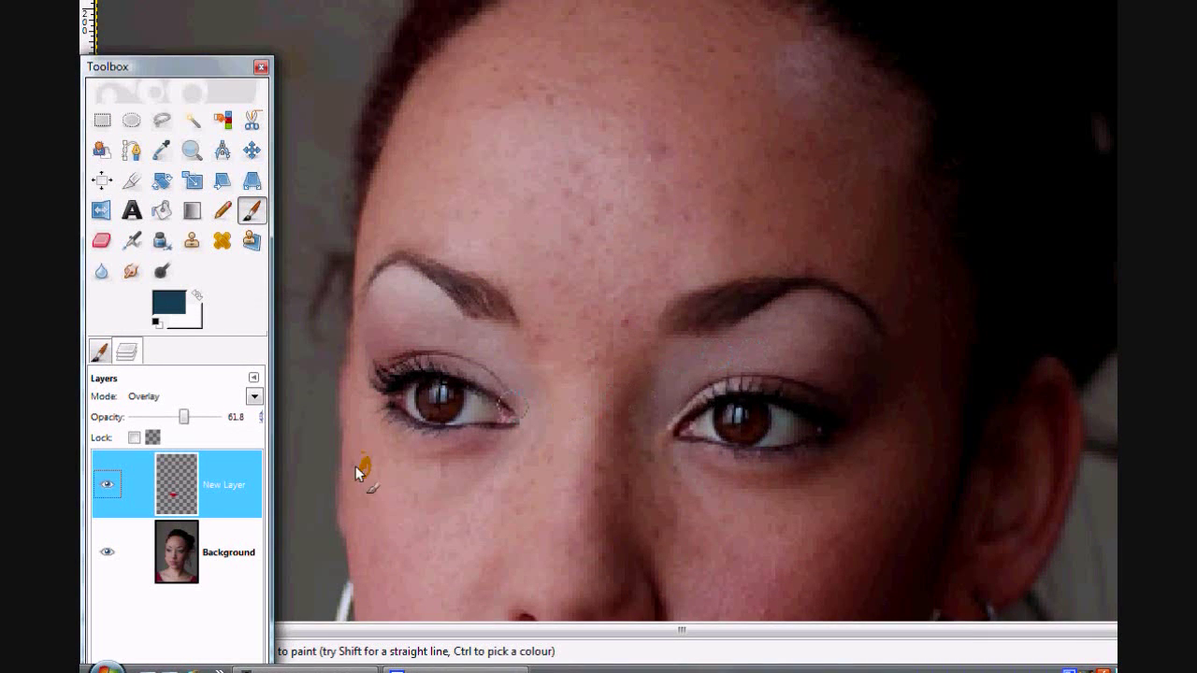
# Add a second transparent 533 × 800 px layer above the lip colour layer.
pyautogui.click(234, 486)
pyautogui.rightClick(234, 493)
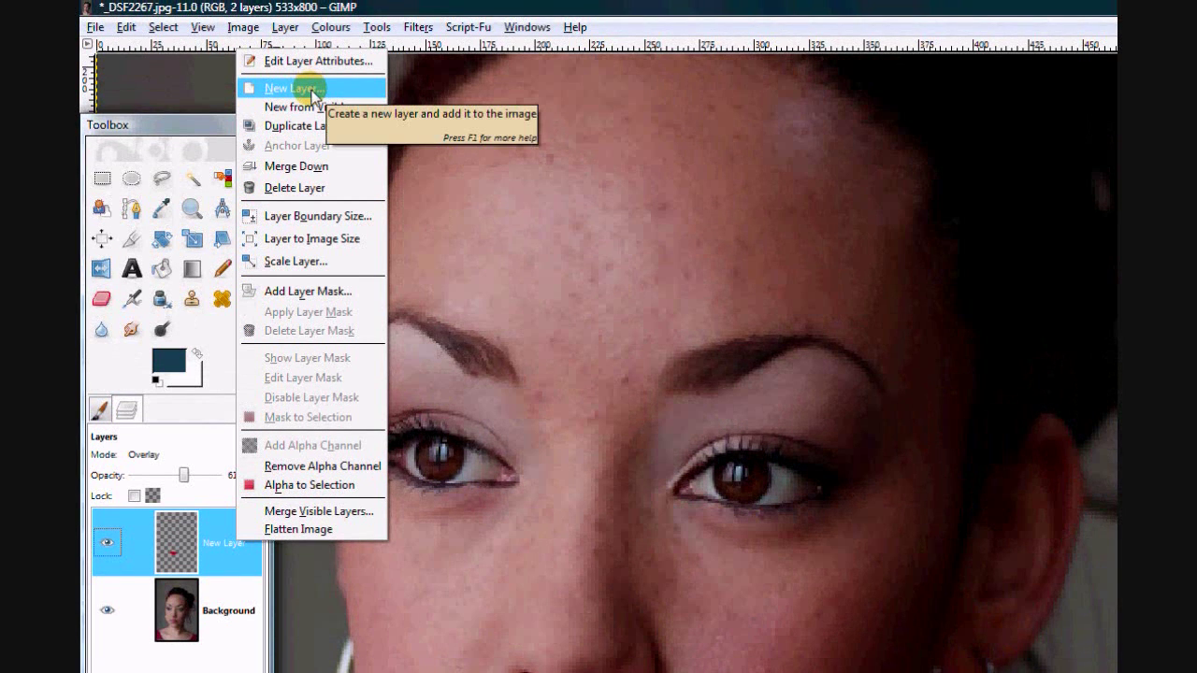
pyautogui.click(297, 88)
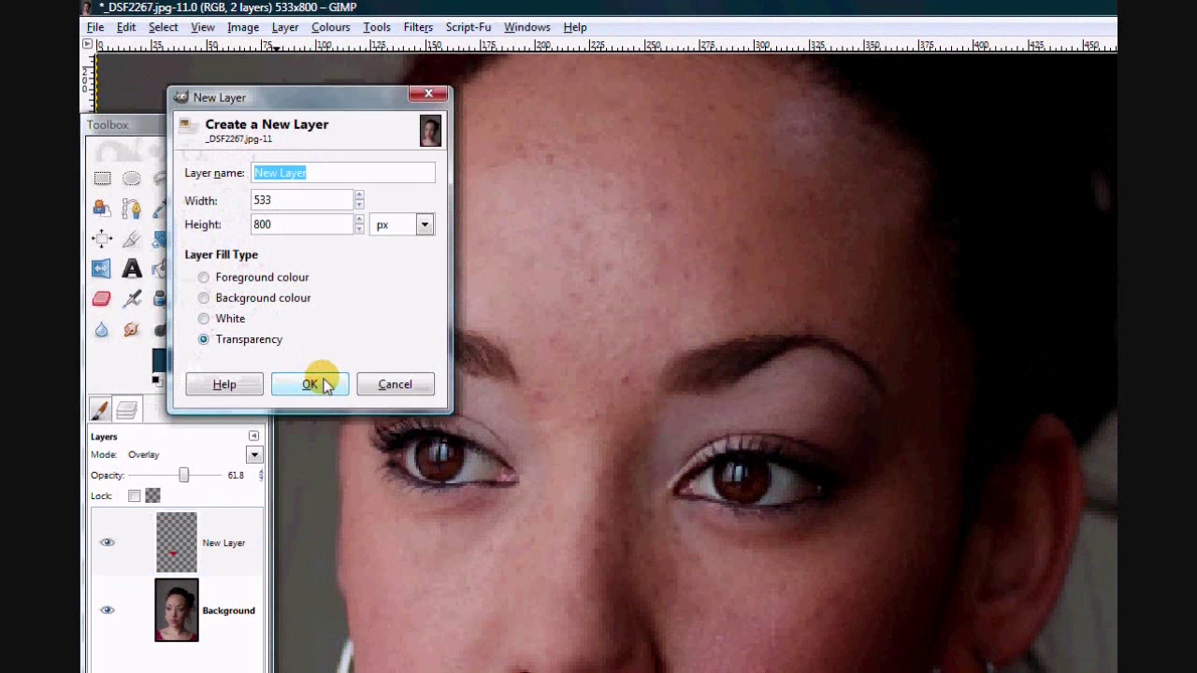
pyautogui.click(321, 385)
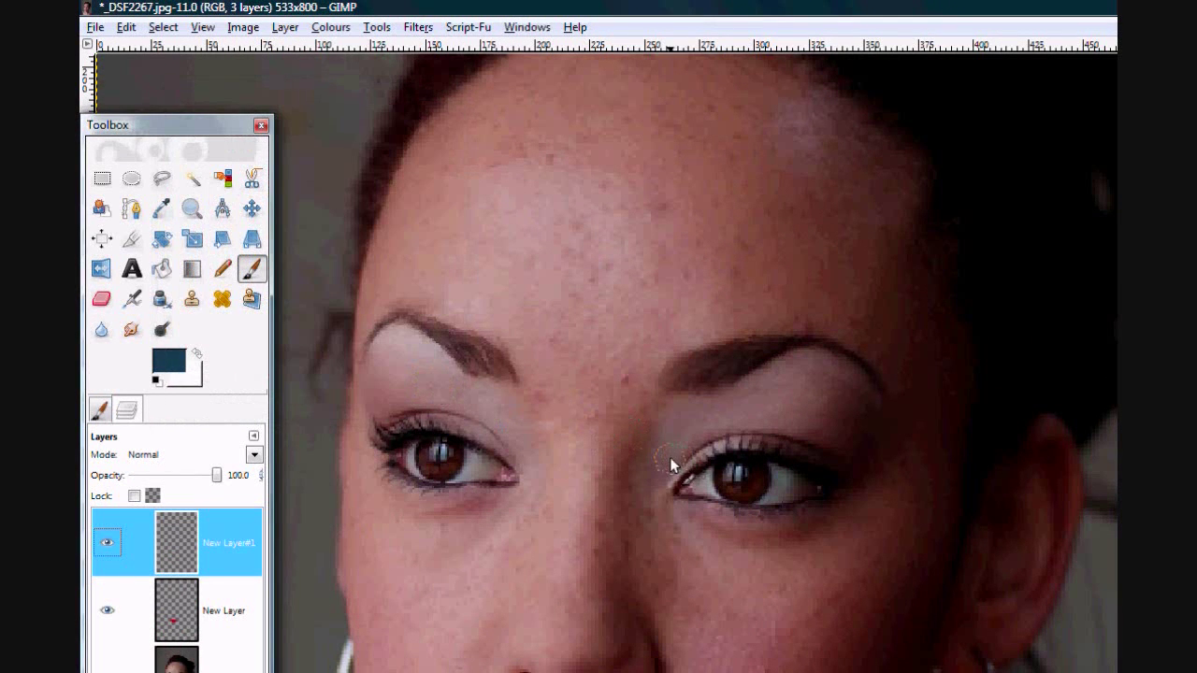
# Paint the dark blue eyeshadow over both upper eyelids up to the eyebrows with the Circle Fuzzy (19) paintbrush.
pyautogui.moveTo(670, 457)
pyautogui.mouseDown()
pyautogui.moveTo(706, 427)
pyautogui.moveTo(782, 402)
pyautogui.mouseUp()
pyautogui.moveTo(696, 411)
pyautogui.mouseDown()
pyautogui.moveTo(785, 370)
pyautogui.moveTo(865, 398)
pyautogui.mouseUp()
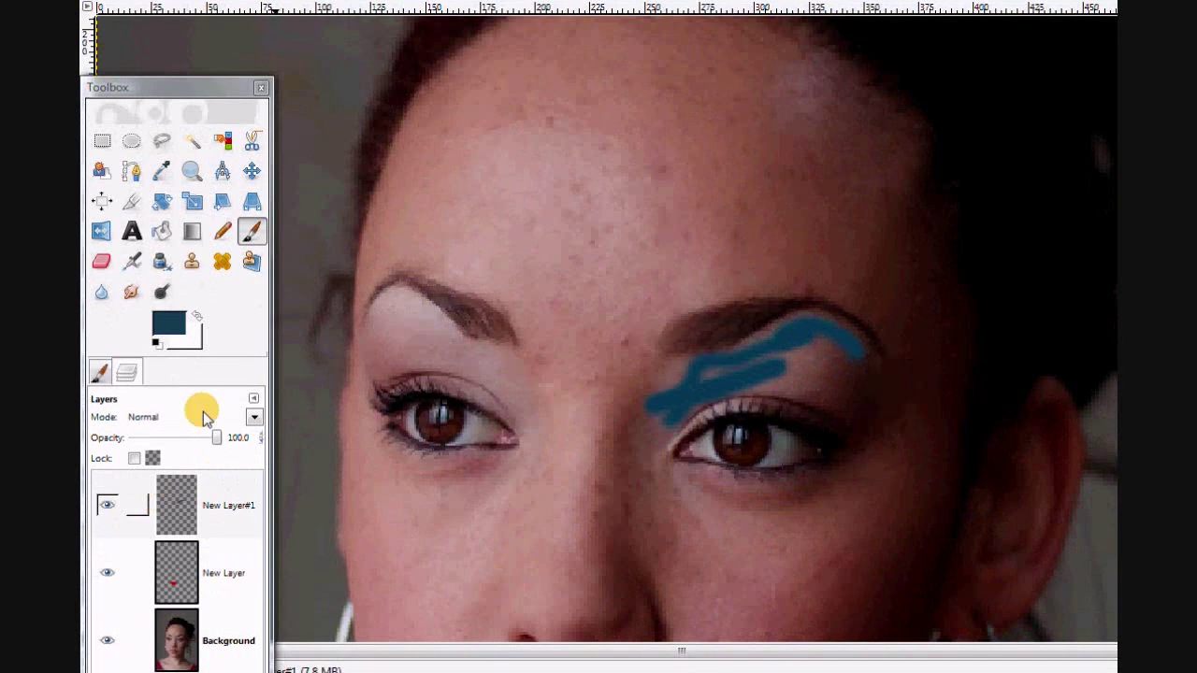
pyautogui.click(100, 373)
pyautogui.moveTo(182, 491); pyautogui.dragTo(189, 491)
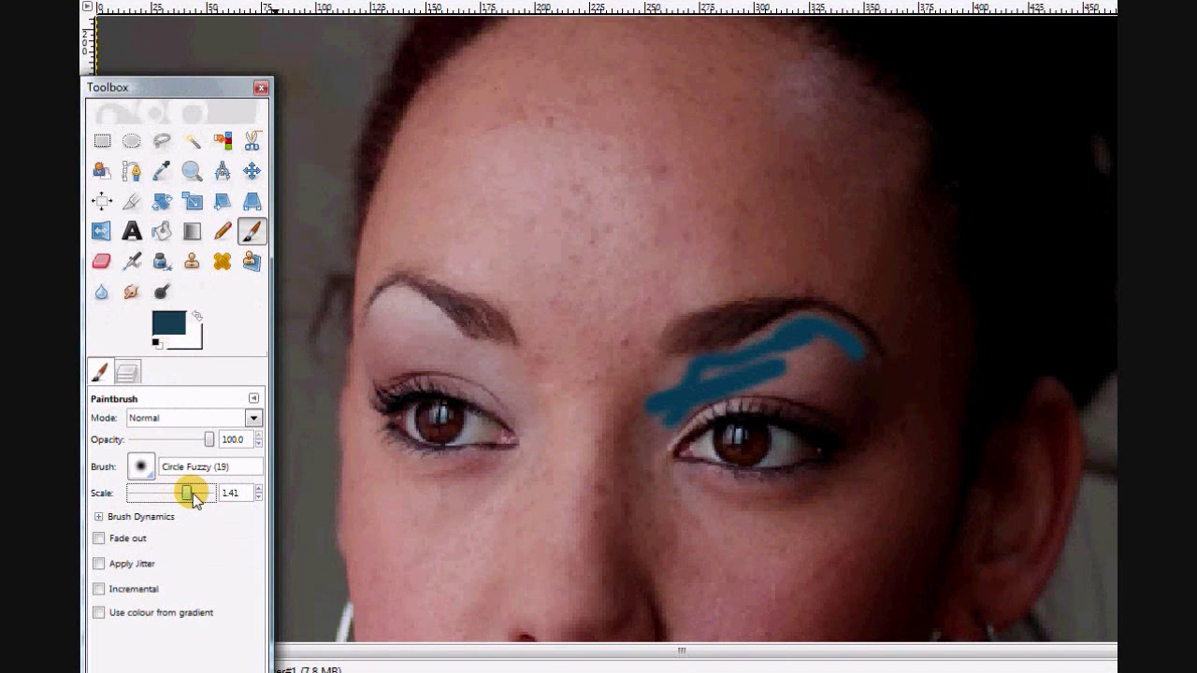
pyautogui.click(793, 357)
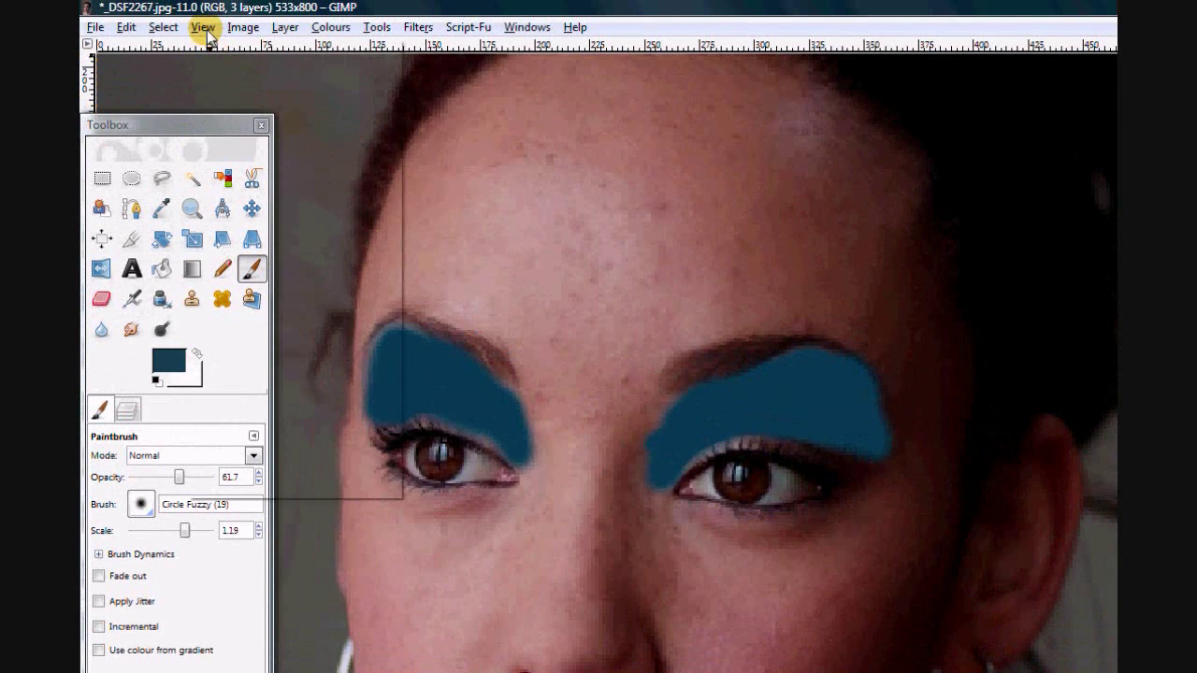
# Set the painted eyeshadow layer's blend mode to Overlay and lower its opacity to 56.2.
pyautogui.click(202, 28)
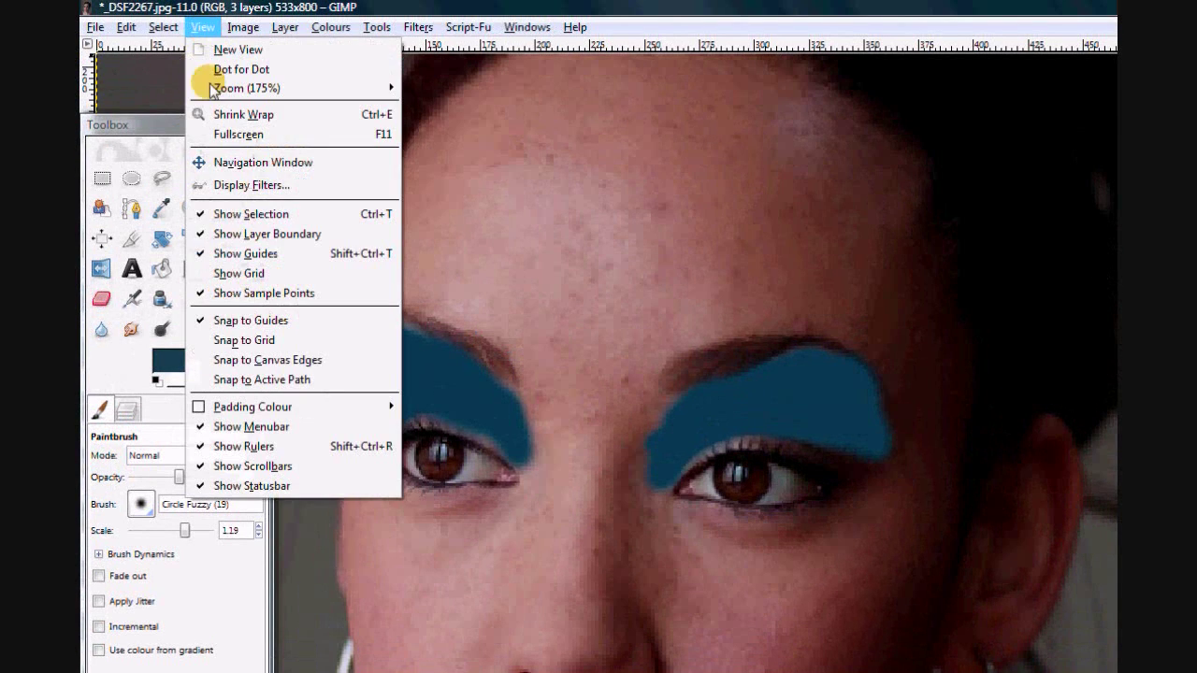
pyautogui.click(449, 147)
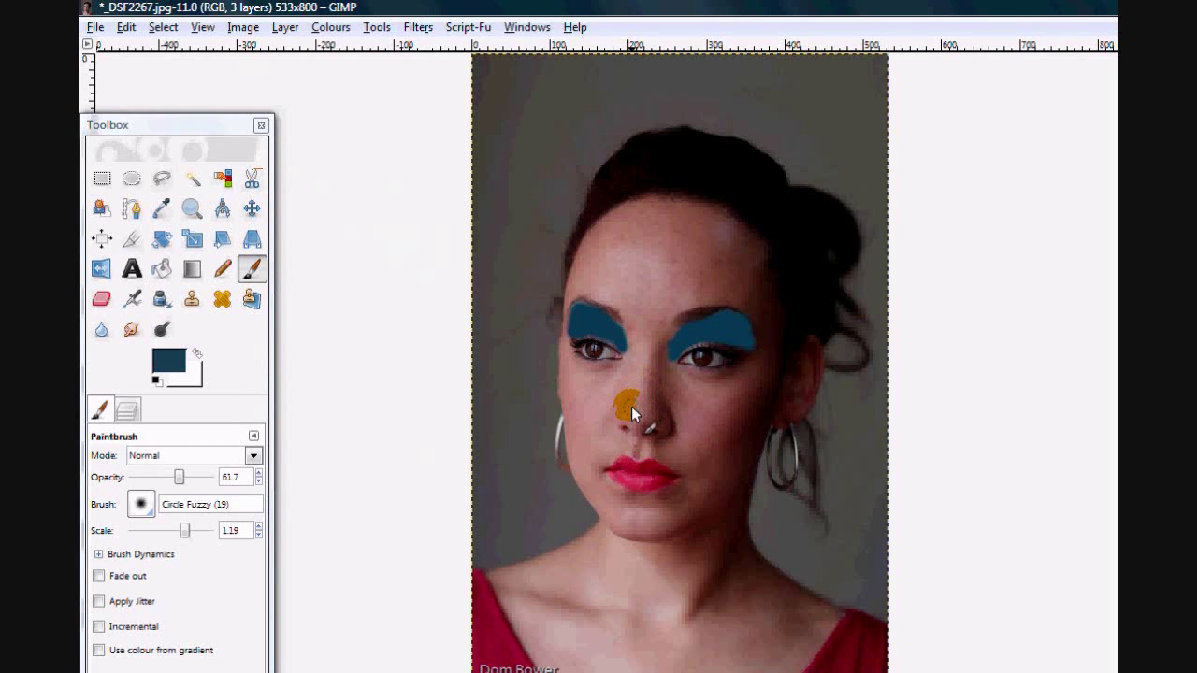
pyautogui.click(127, 410)
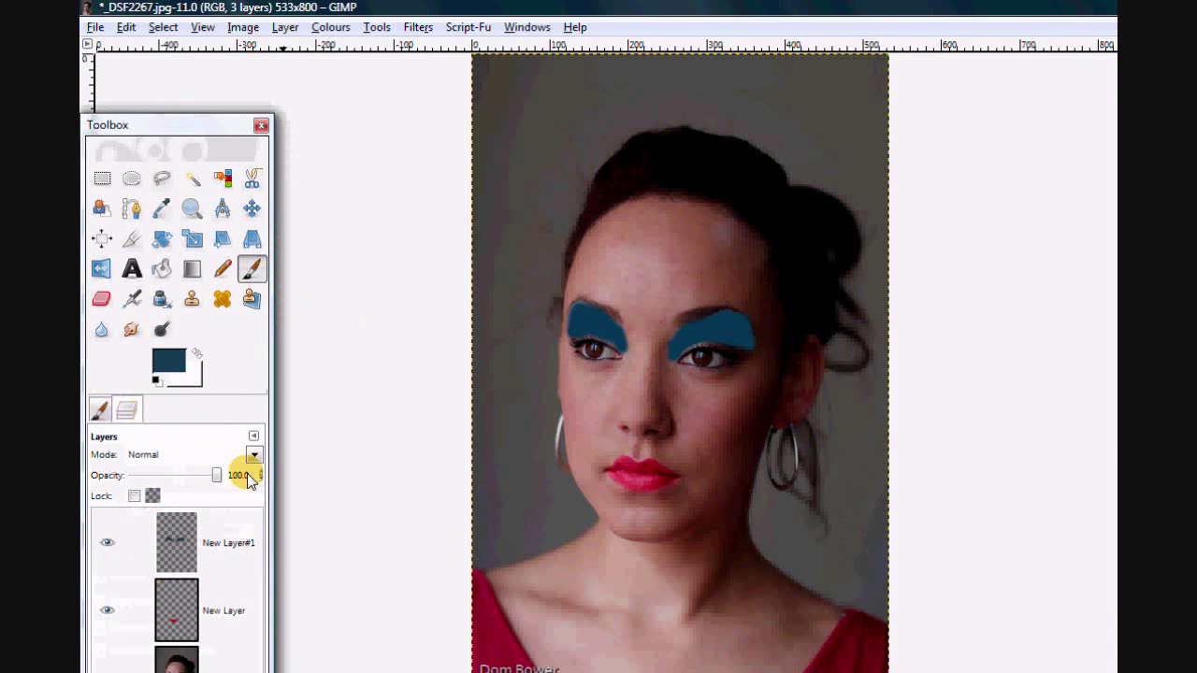
pyautogui.click(253, 454)
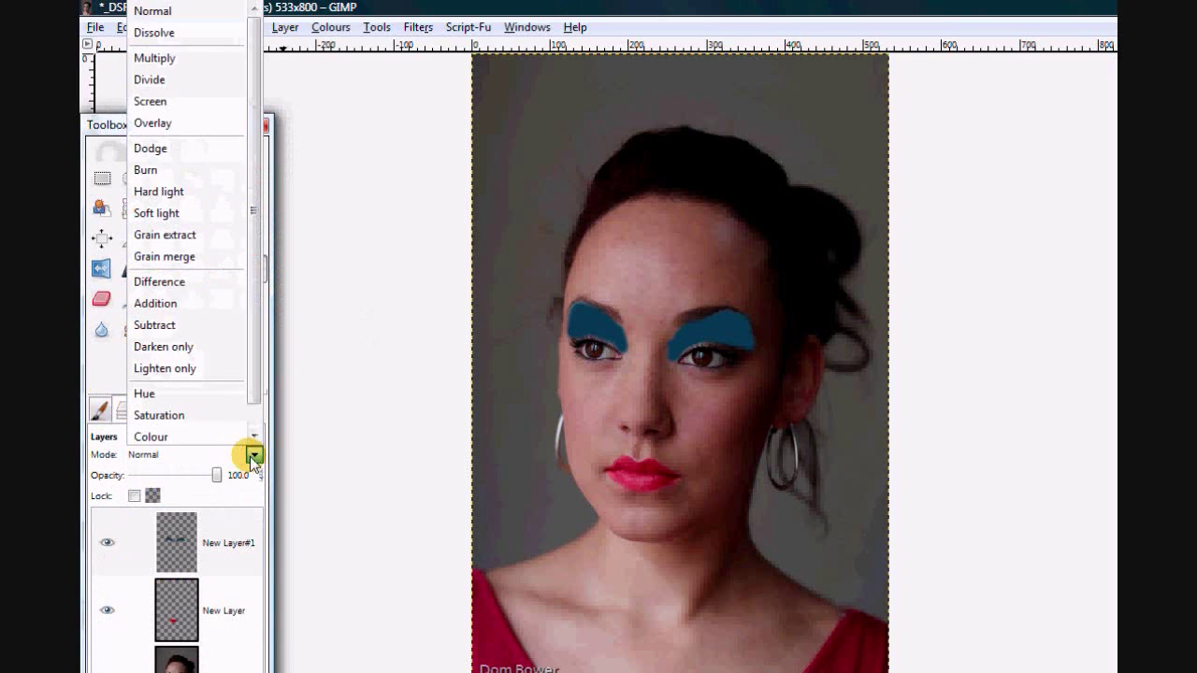
pyautogui.click(153, 122)
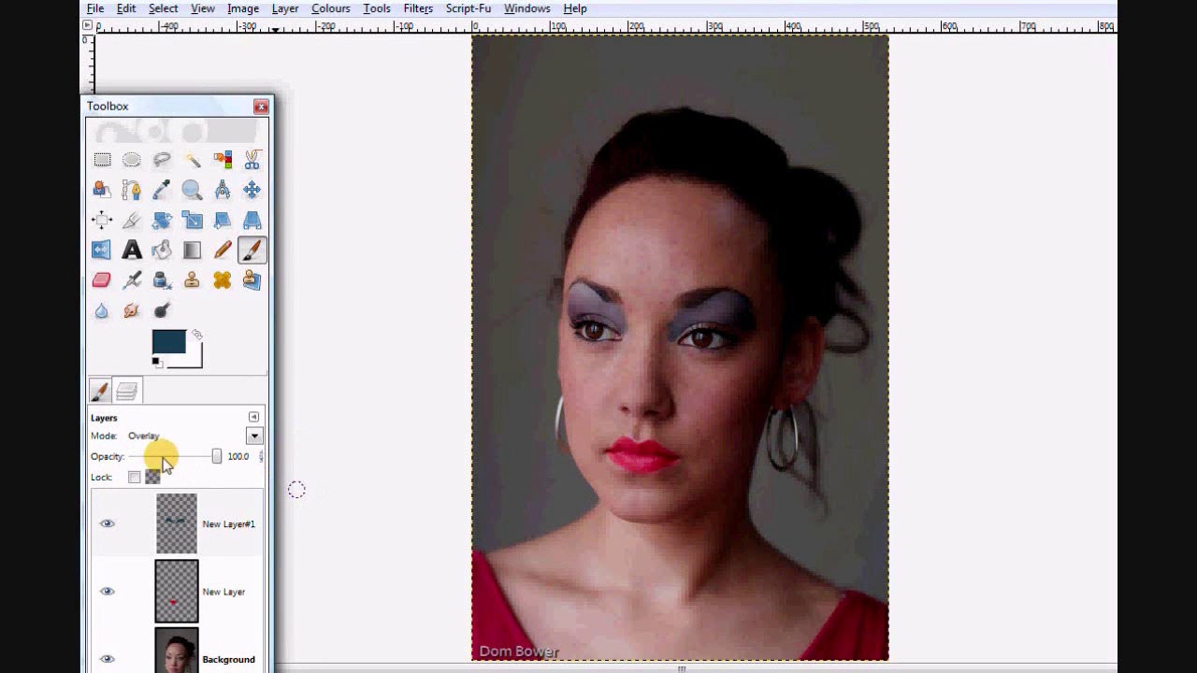
pyautogui.moveTo(214, 456); pyautogui.dragTo(179, 460)
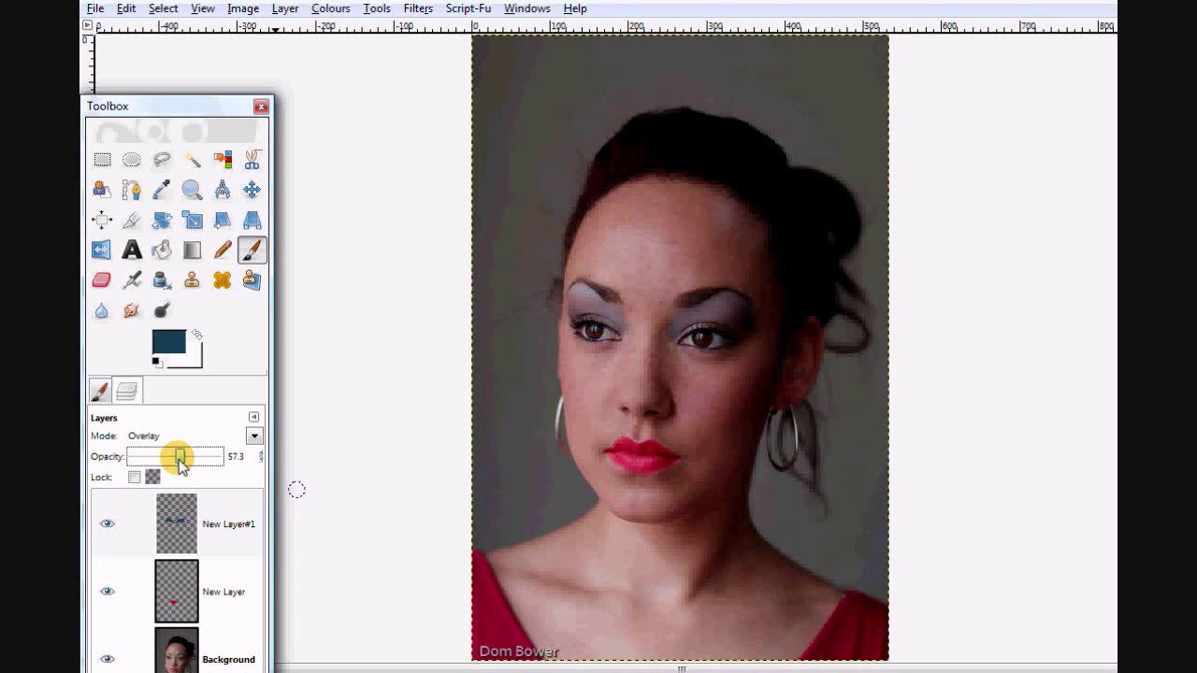
pyautogui.moveTo(179, 460); pyautogui.dragTo(178, 460)
# Compare the face with and without the painted make-up layers, then examine it at closer range.
pyautogui.click(107, 505)
pyautogui.click(107, 572)
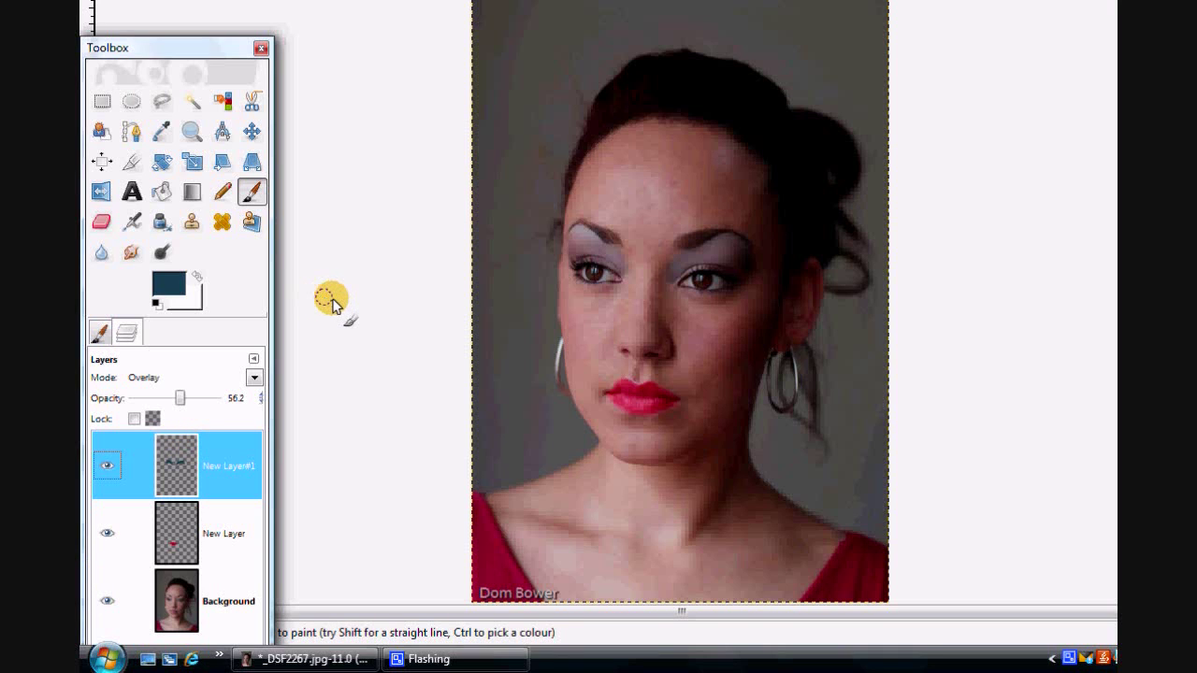
pyautogui.press('z')
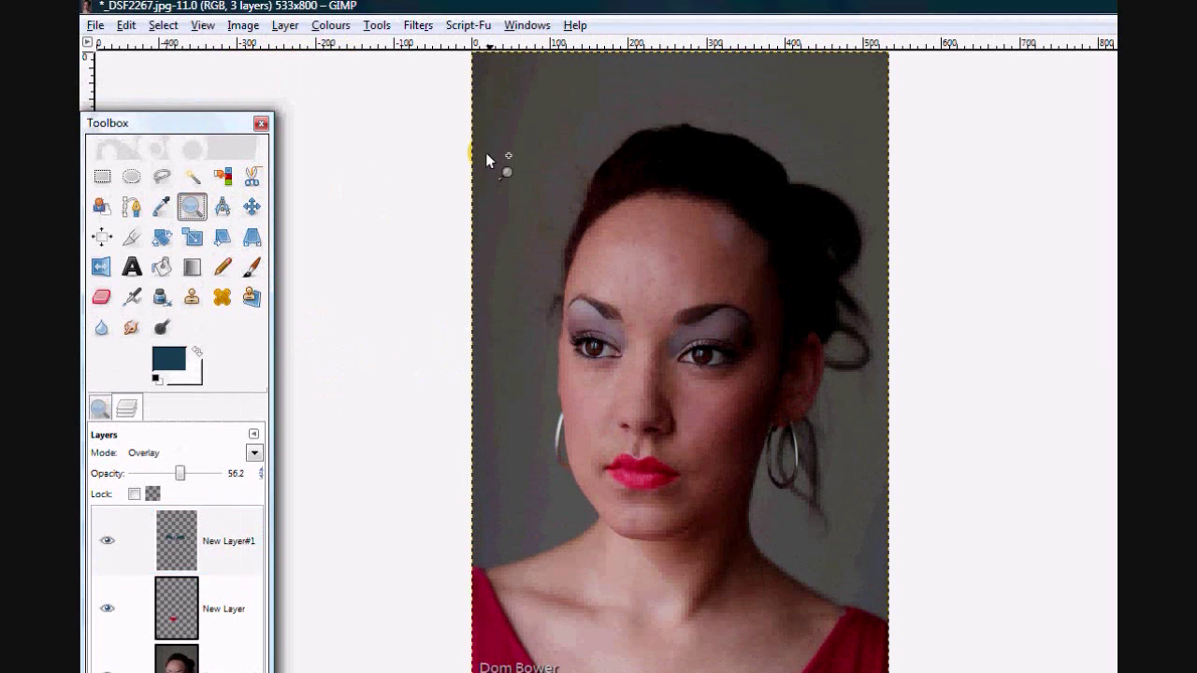
pyautogui.moveTo(539, 150); pyautogui.dragTo(830, 589)
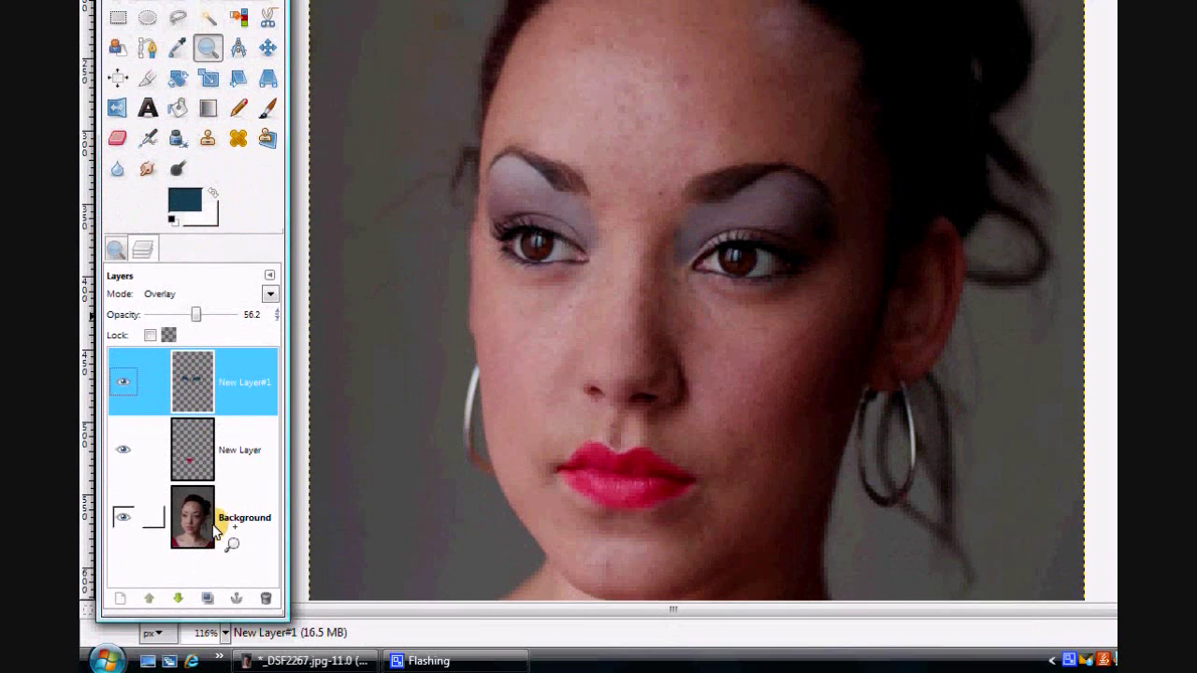
pyautogui.rightClick(208, 488)
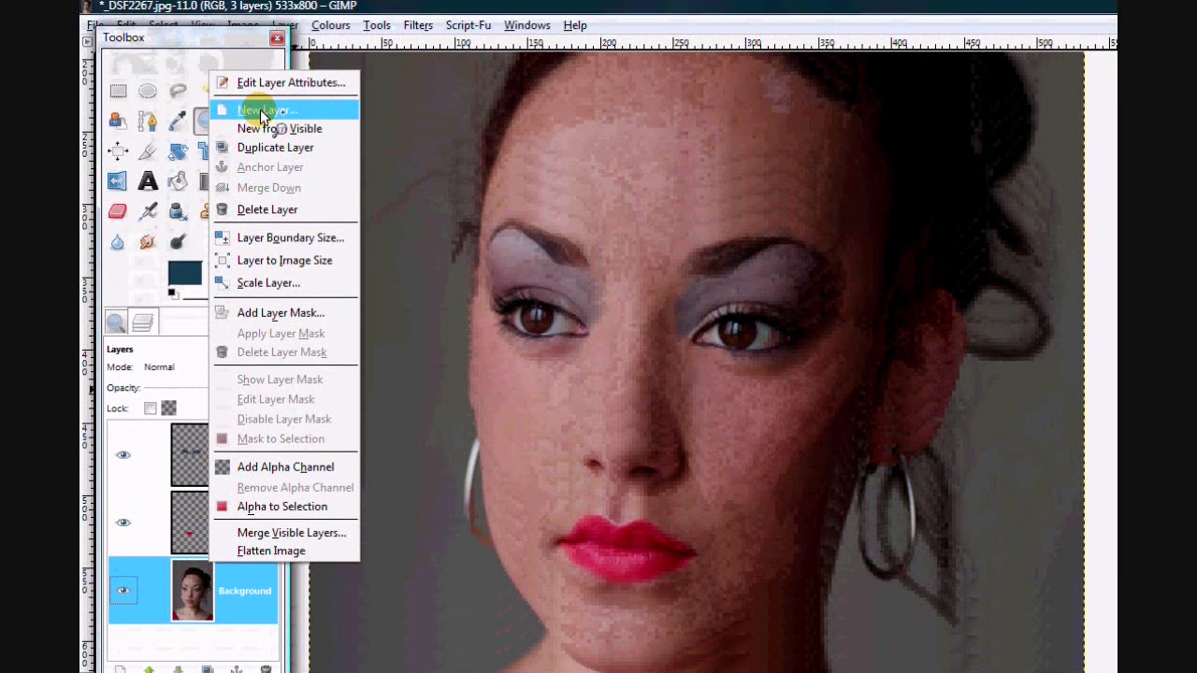
pyautogui.click(261, 114)
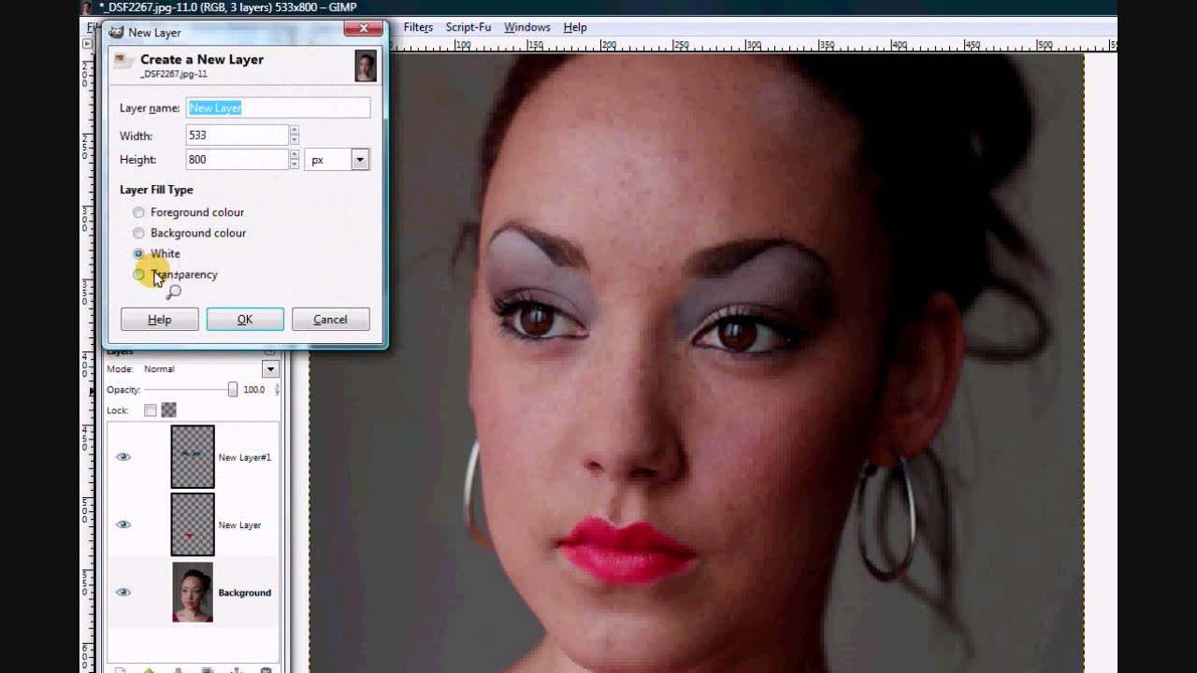
pyautogui.click(330, 319)
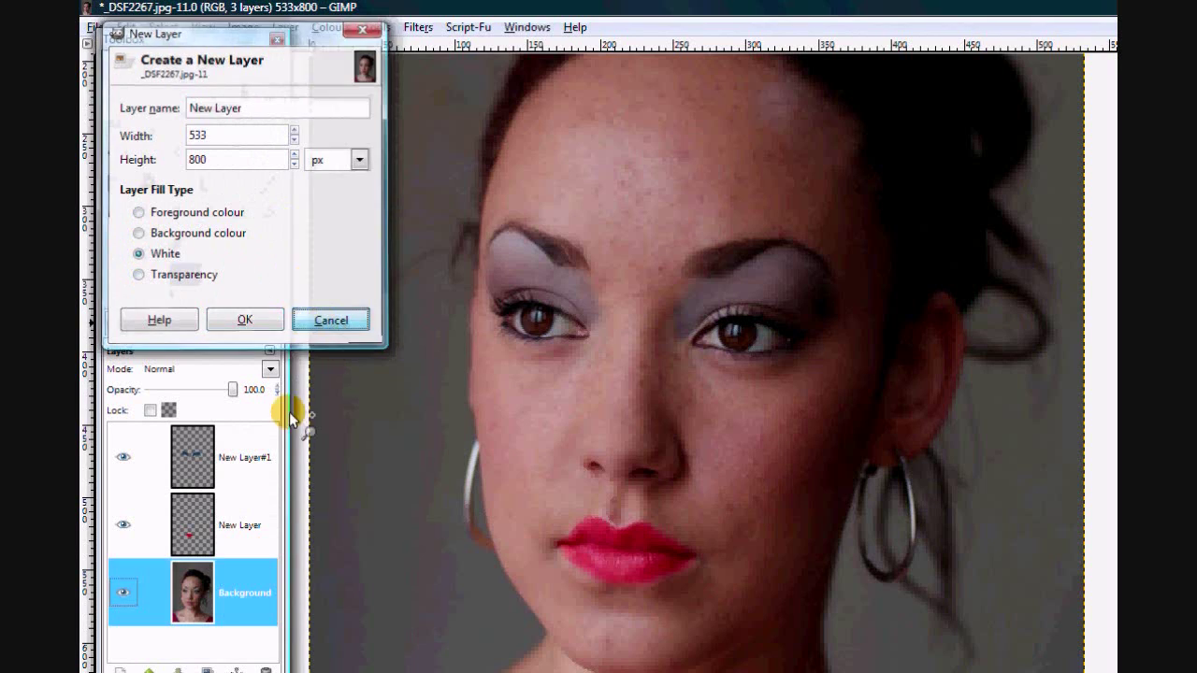
# Duplicate the background layer to the top of the stack and apply Selective Gaussian Blur with max. delta 50 to the copy.
pyautogui.rightClick(191, 592)
pyautogui.click(255, 122)
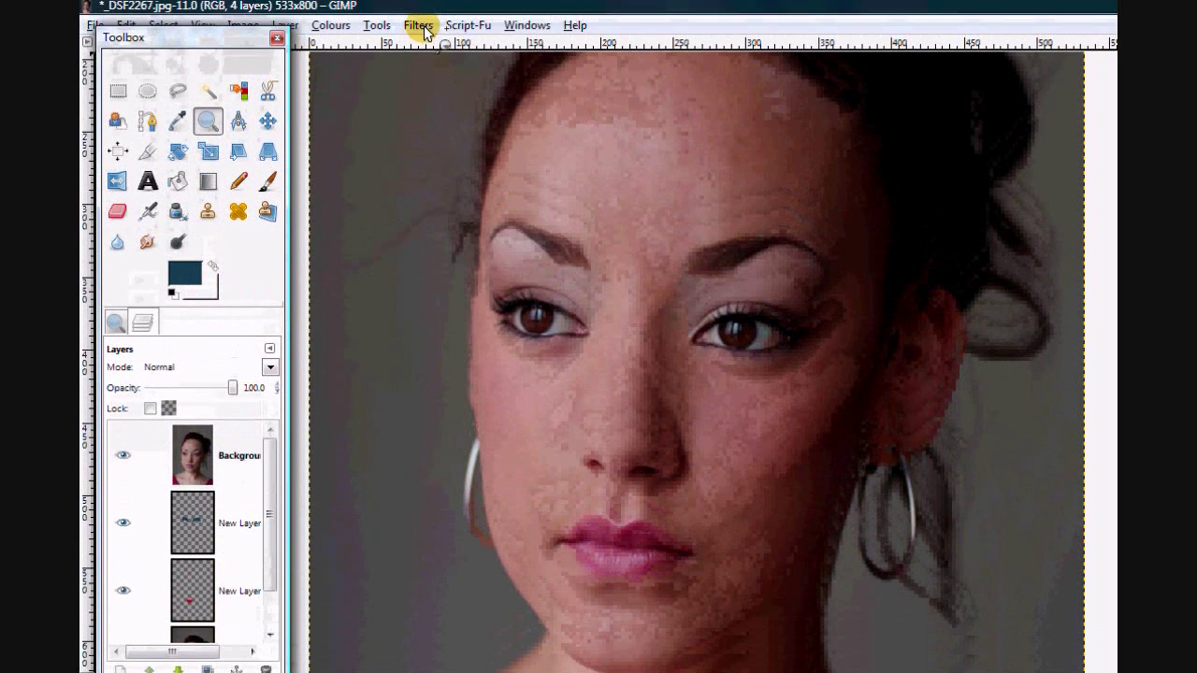
pyautogui.click(418, 27)
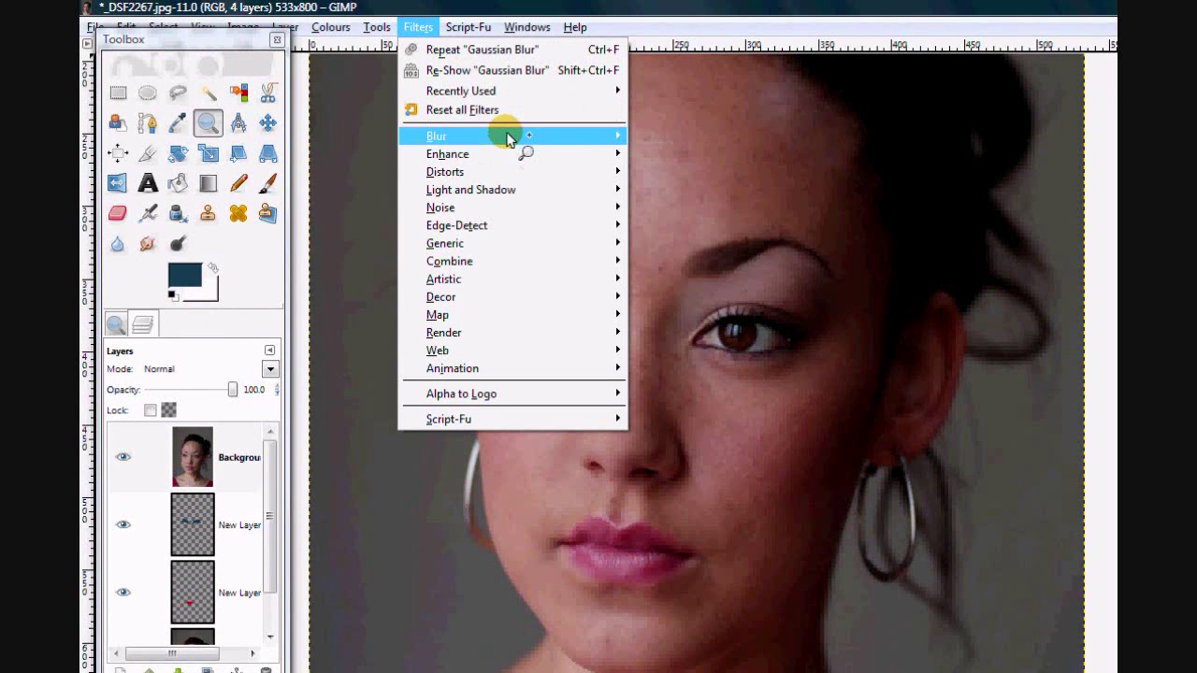
pyautogui.moveTo(510, 138)
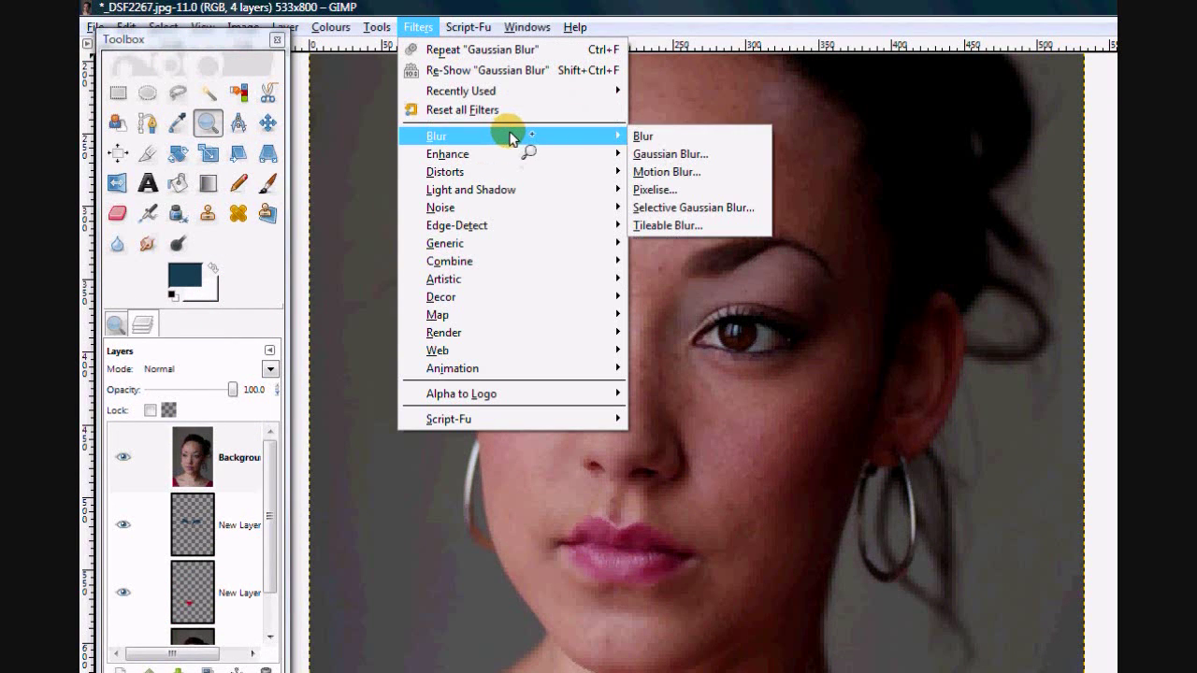
pyautogui.click(687, 207)
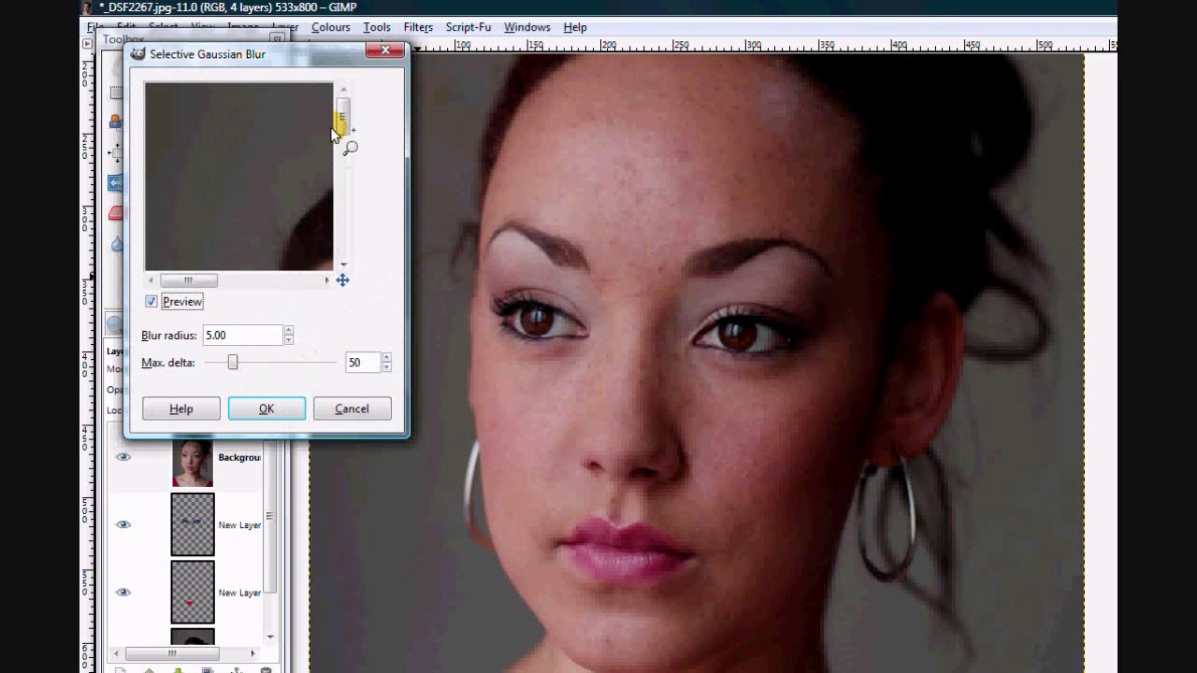
pyautogui.moveTo(342, 118); pyautogui.dragTo(343, 181)
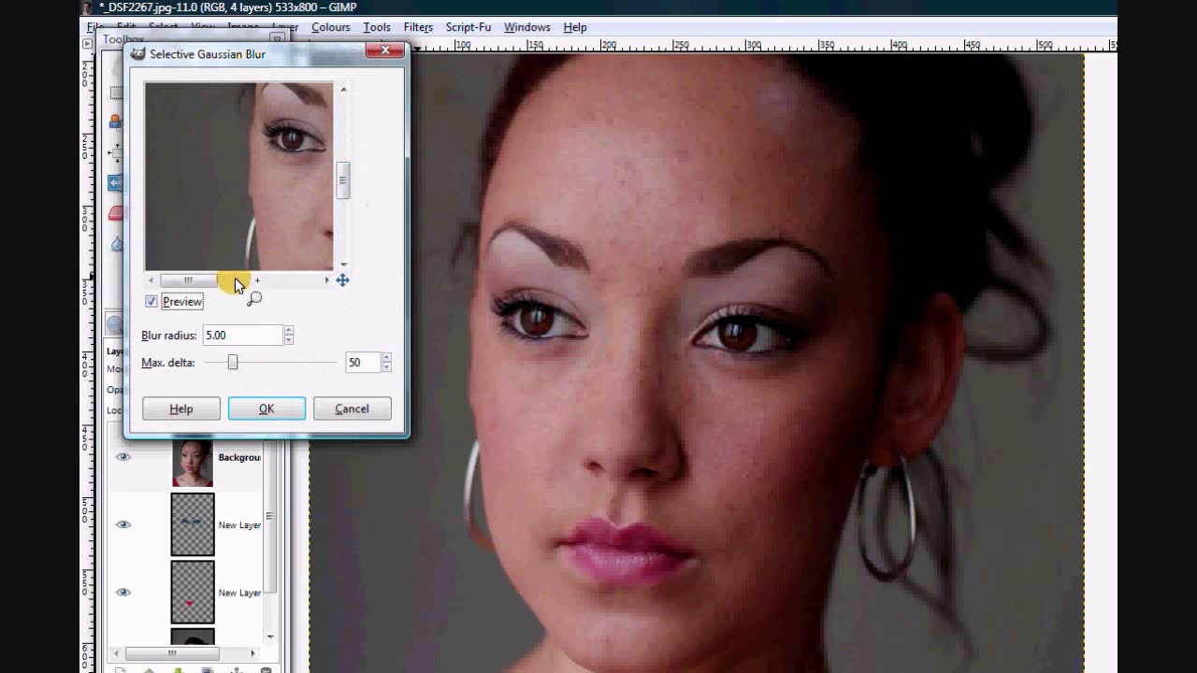
pyautogui.moveTo(214, 276); pyautogui.dragTo(234, 283)
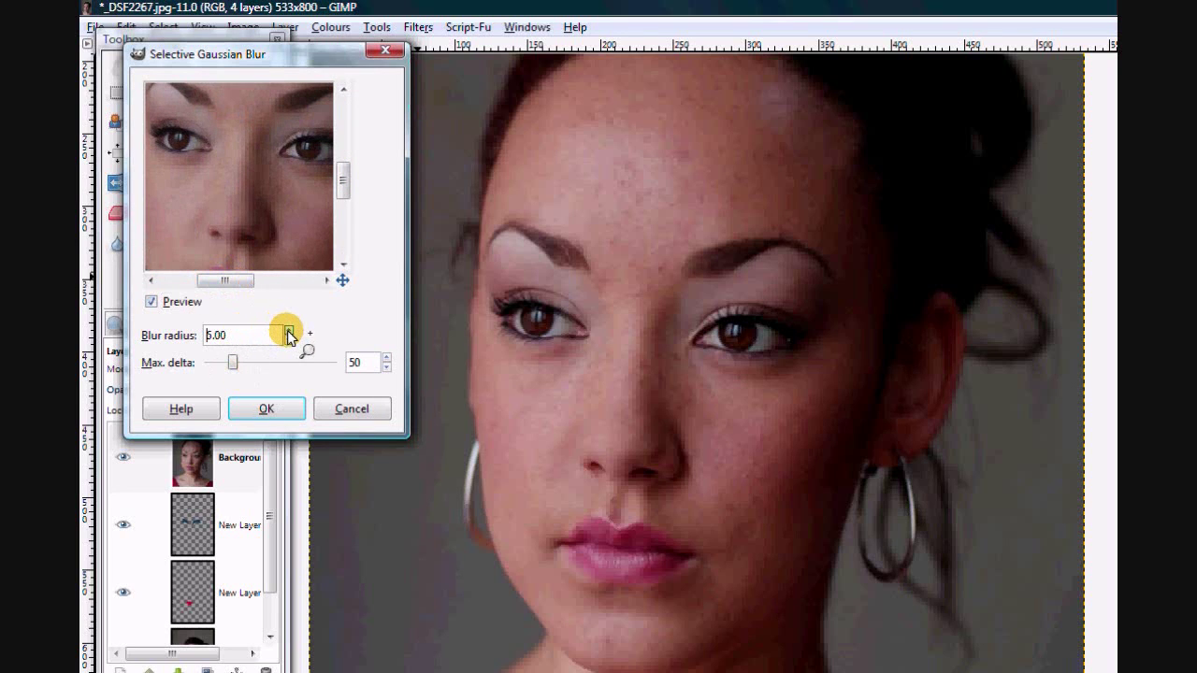
pyautogui.press('Return')
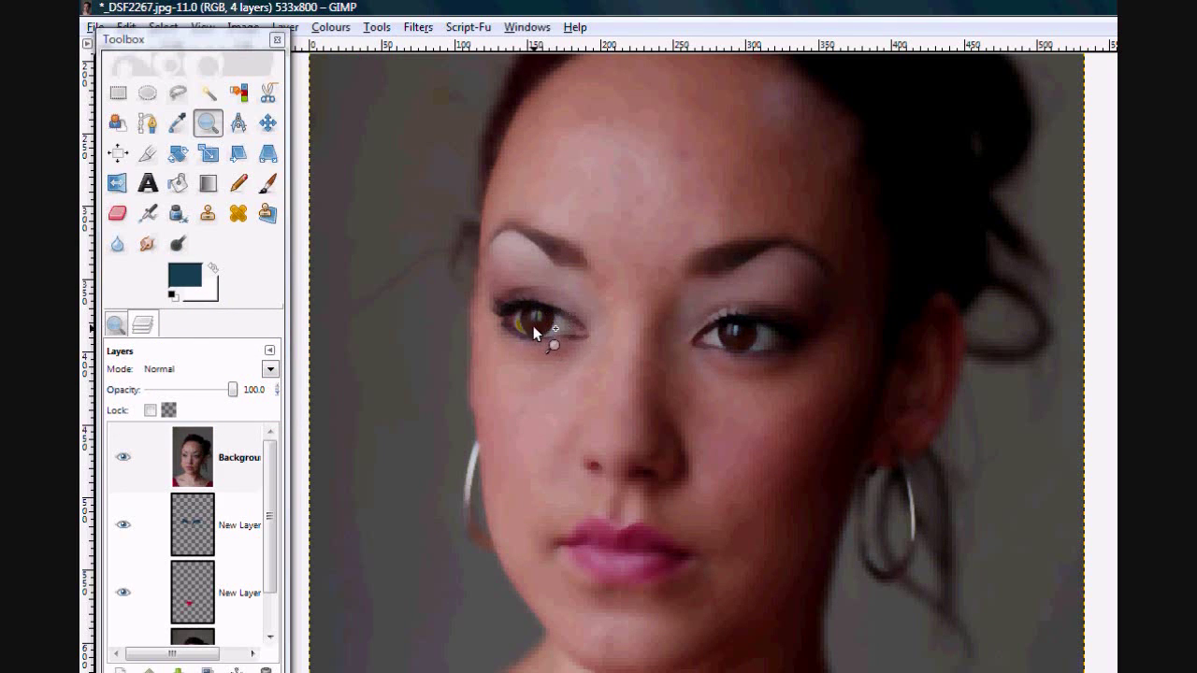
# Add a white (full opacity) layer mask to the blurred background copy and place the layer beneath the two make-up layers.
pyautogui.rightClick(194, 459)
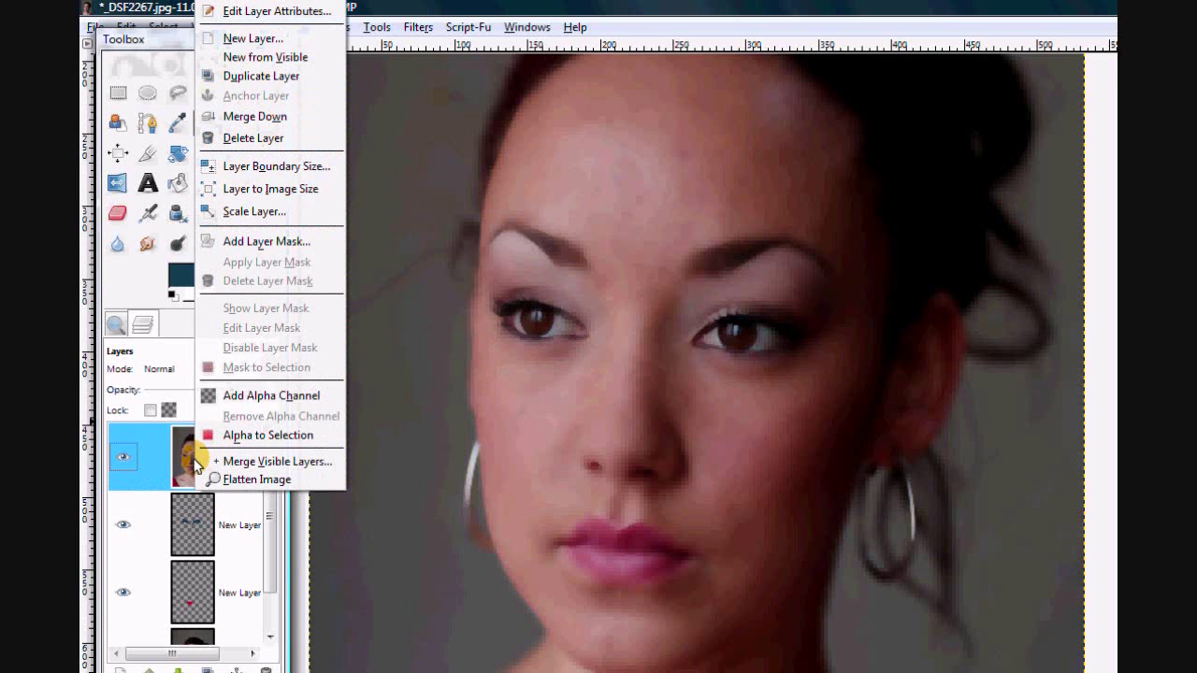
pyautogui.click(243, 243)
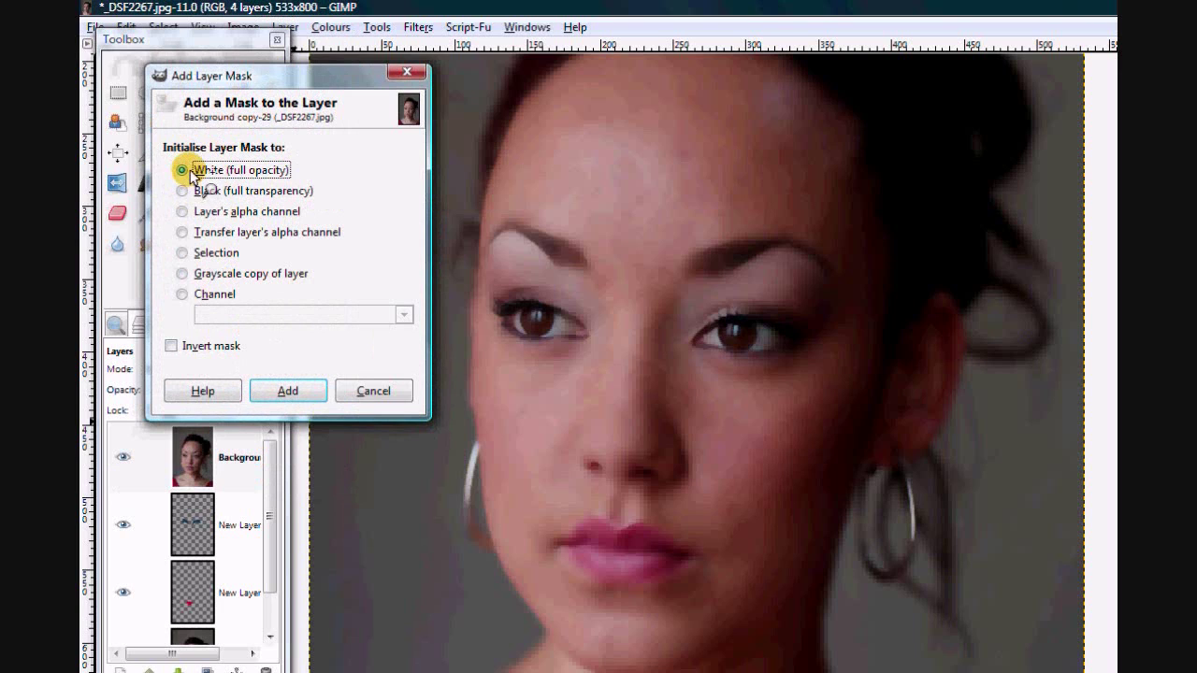
pyautogui.click(298, 390)
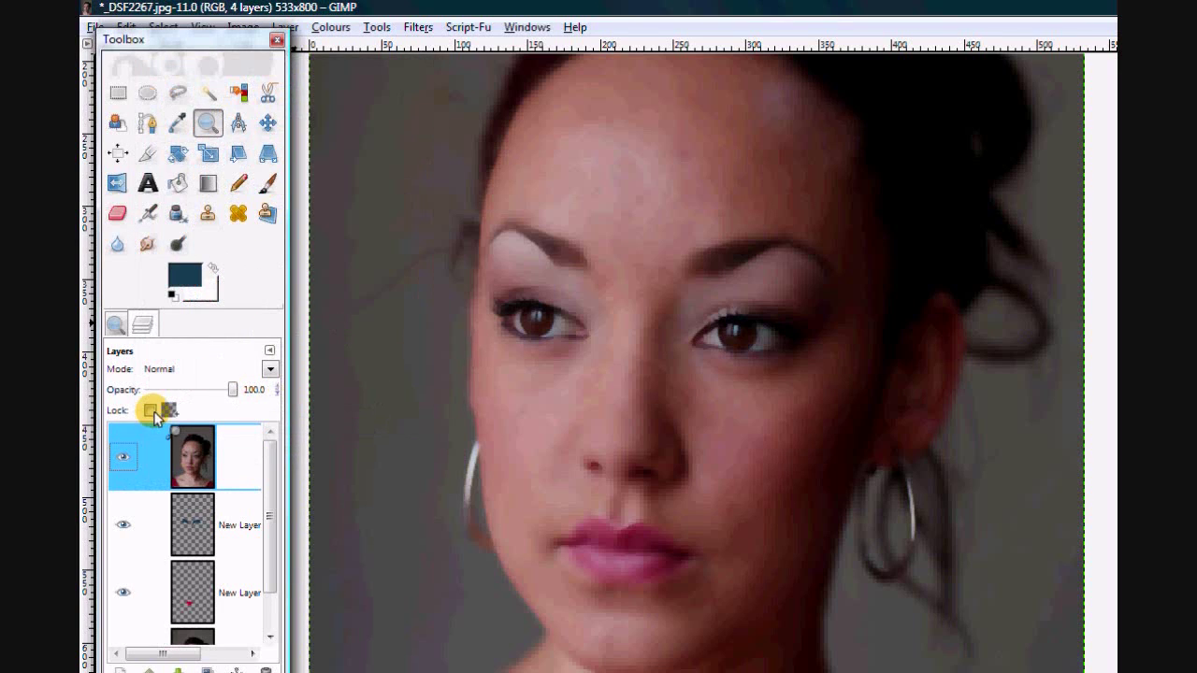
# Erase the blurred layer's mask over the eyes, eyebrows, nose and lips, enlarging the Circle Fuzzy (19) eraser to scale 1.41.
pyautogui.click(117, 212)
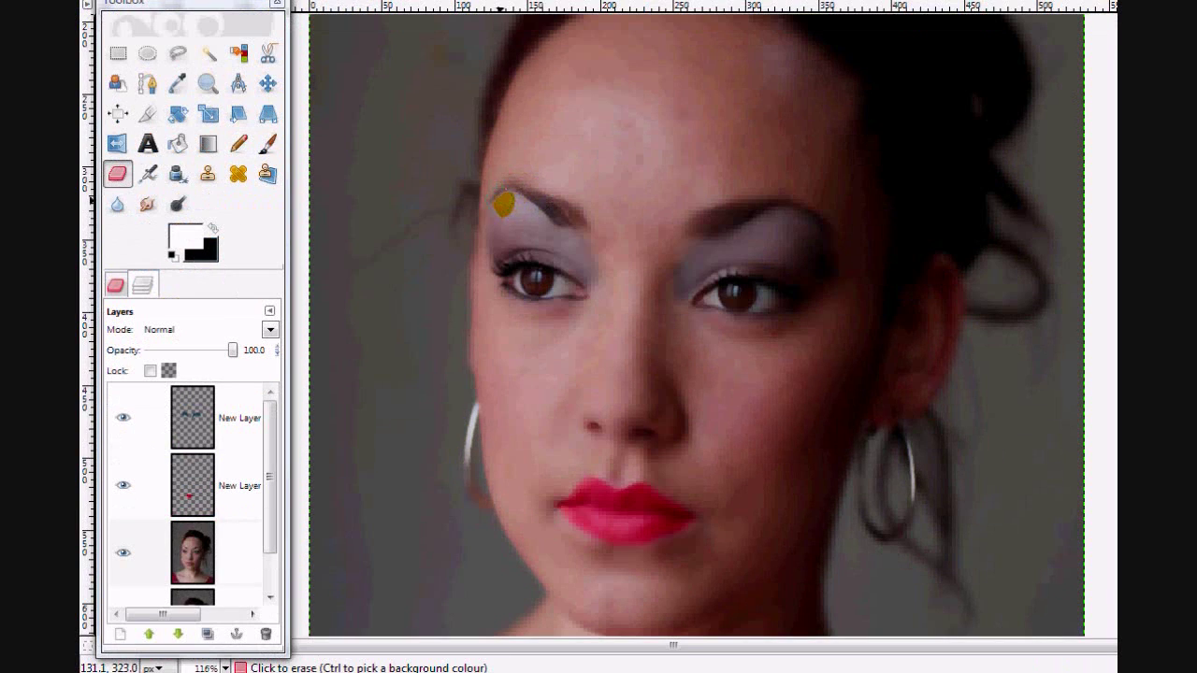
pyautogui.moveTo(507, 198)
pyautogui.mouseDown()
pyautogui.moveTo(515, 258)
pyautogui.moveTo(553, 213)
pyautogui.moveTo(595, 290)
pyautogui.moveTo(561, 215)
pyautogui.moveTo(516, 213)
pyautogui.moveTo(505, 249)
pyautogui.mouseUp()
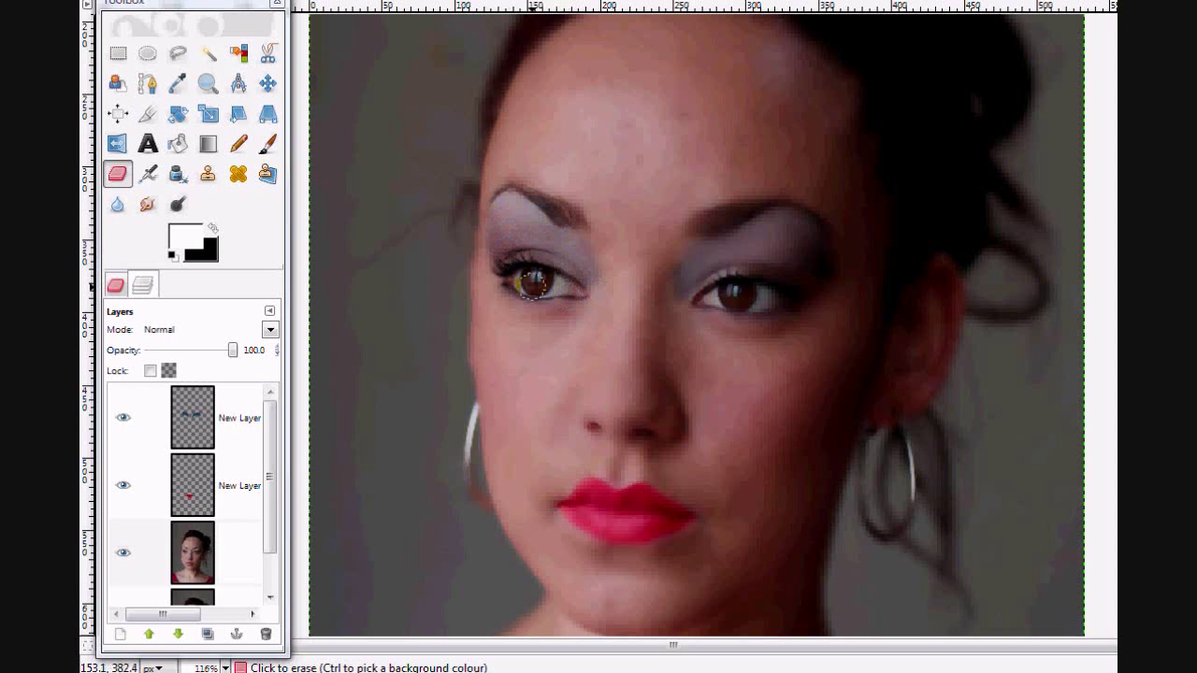
pyautogui.click(113, 283)
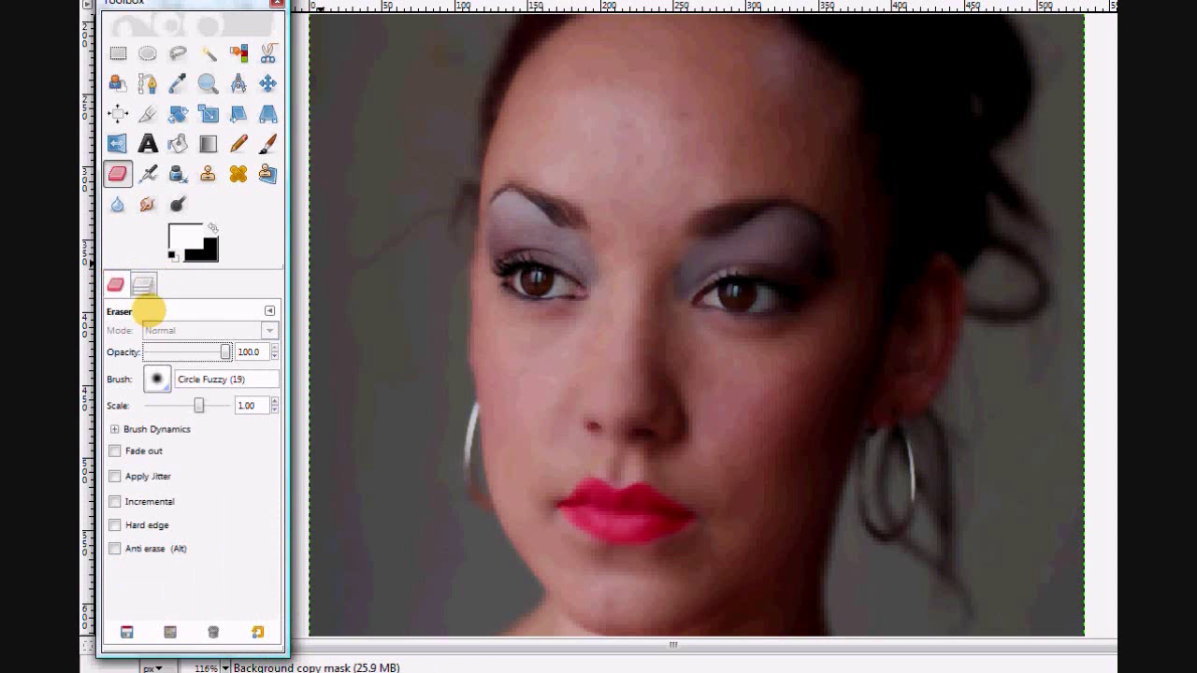
pyautogui.moveTo(198, 405); pyautogui.dragTo(203, 405)
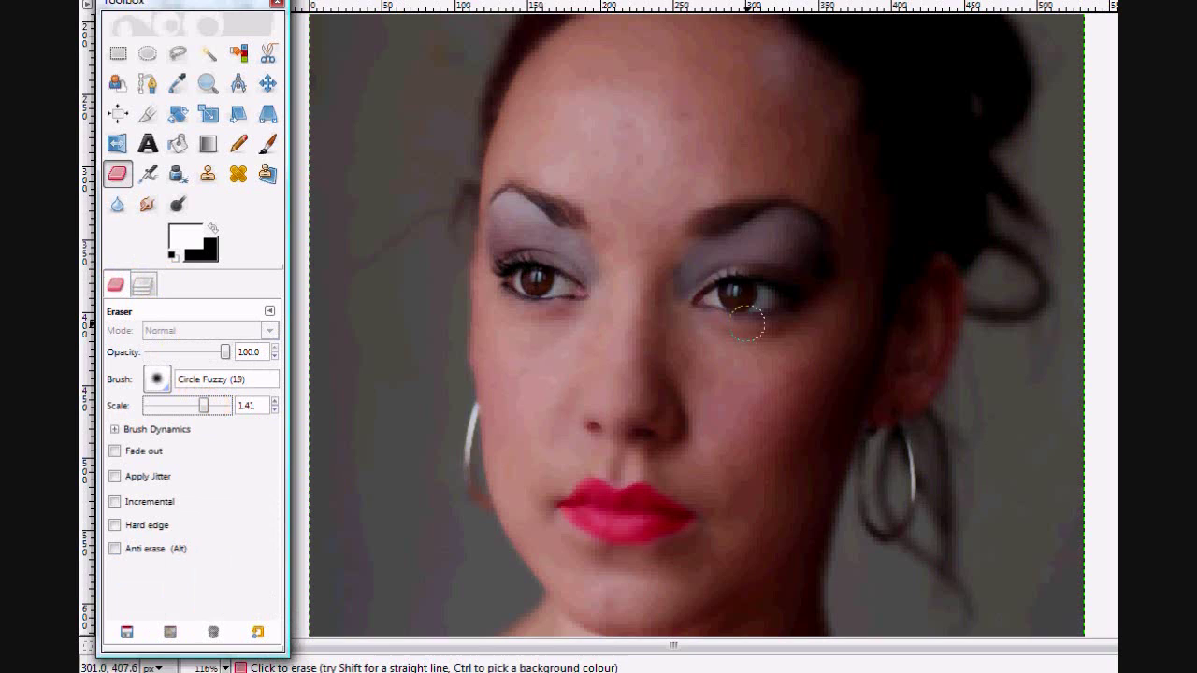
pyautogui.moveTo(710, 297); pyautogui.dragTo(773, 304)
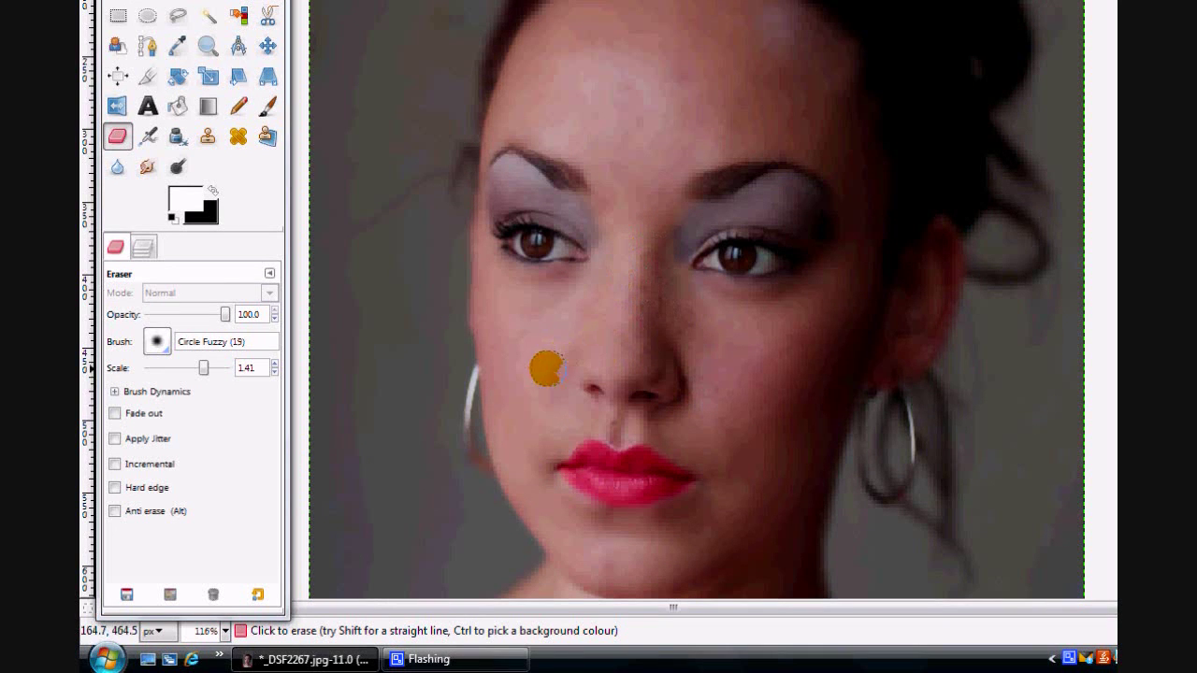
pyautogui.click(566, 406)
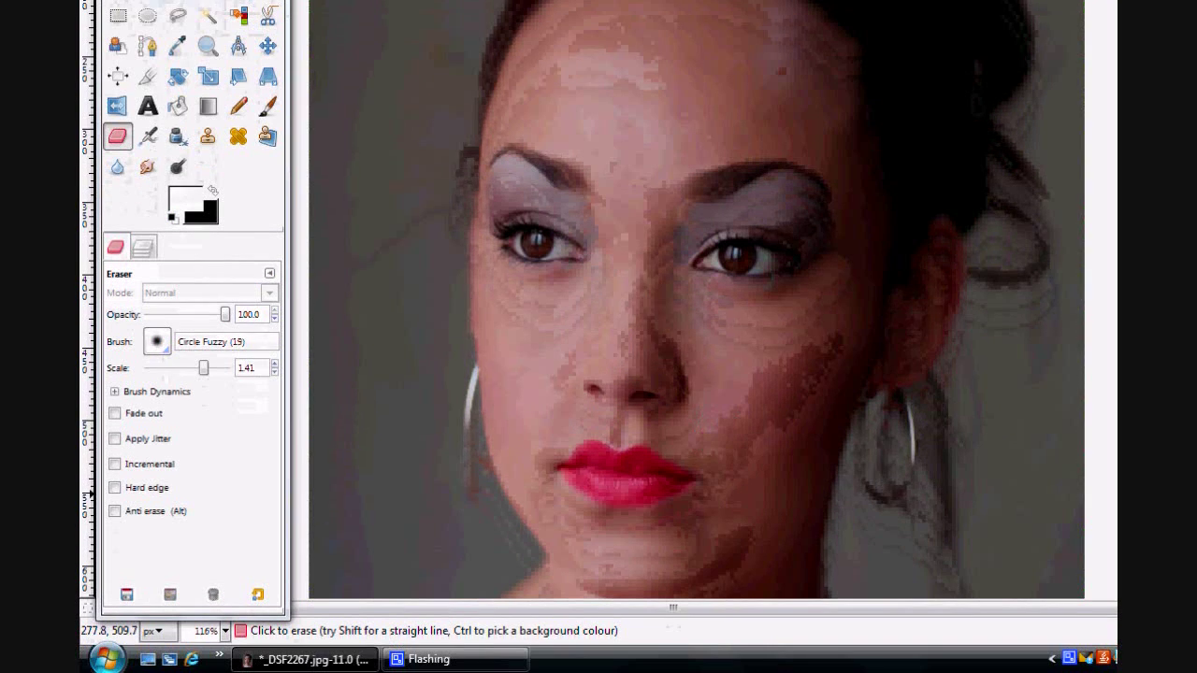
pyautogui.click(548, 422)
pyautogui.click(560, 372)
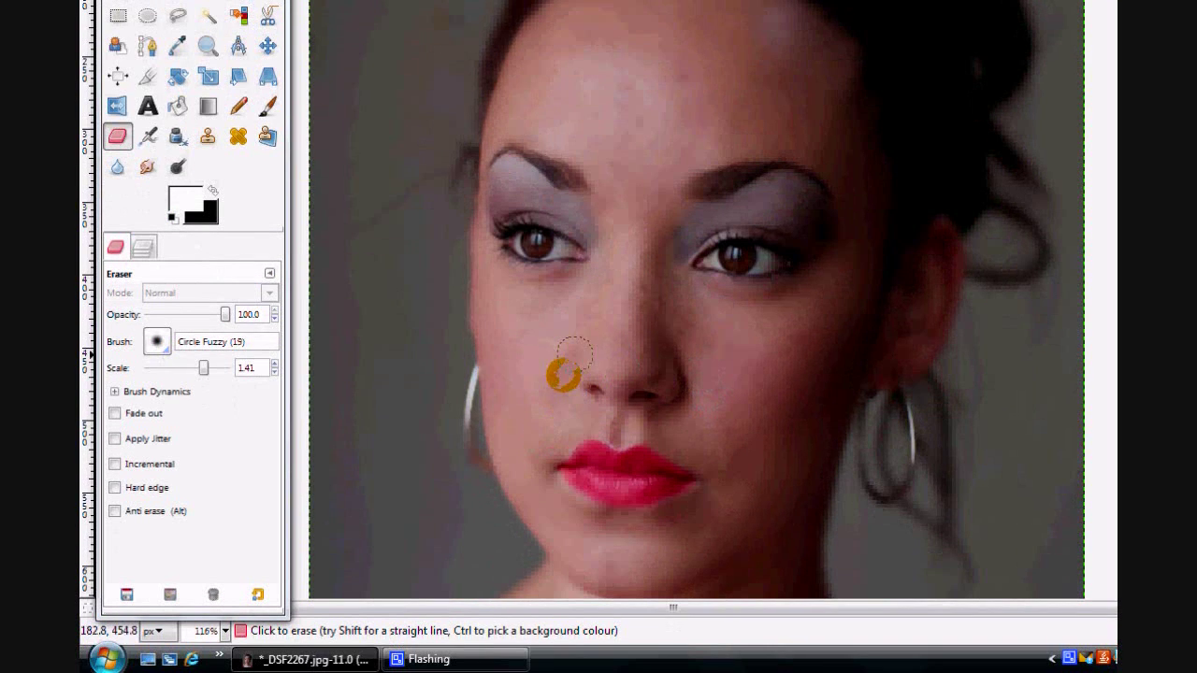
pyautogui.click(525, 451)
pyautogui.click(572, 334)
pyautogui.click(534, 427)
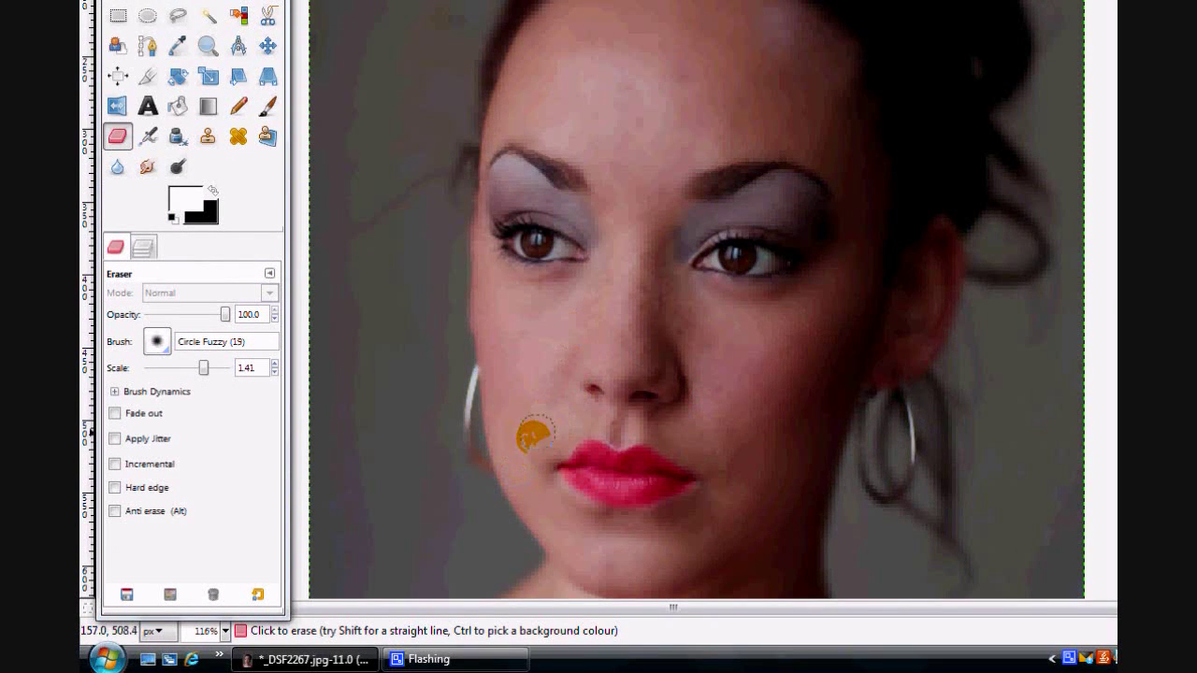
pyautogui.click(511, 408)
# Display the blurred layer's mask, erase the leftover white gaps over the eyes, nose and mouth, and return to the normal image view.
pyautogui.click(142, 247)
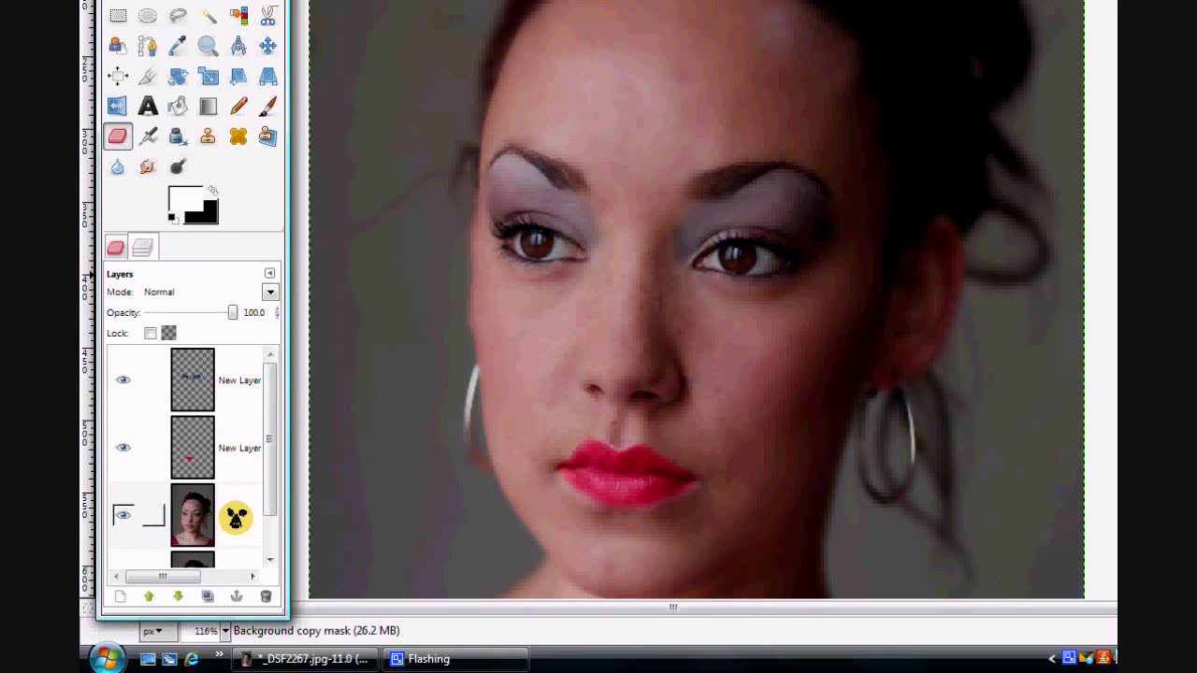
pyautogui.rightClick(235, 517)
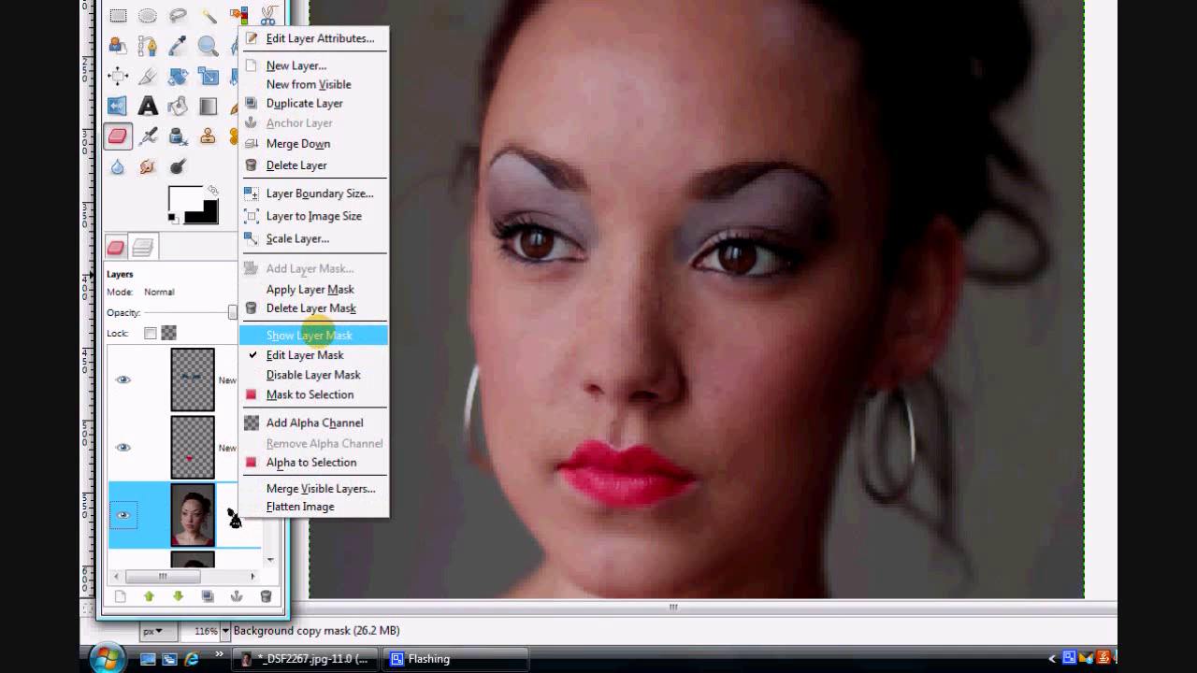
pyautogui.click(308, 334)
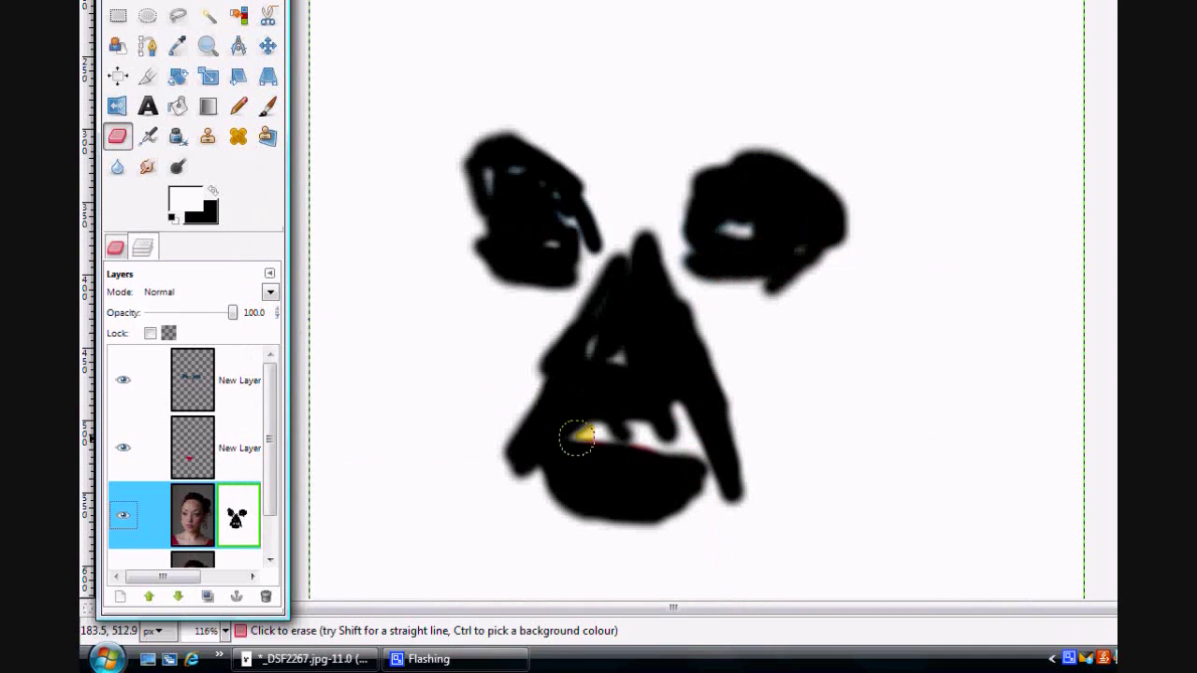
pyautogui.moveTo(614, 433)
pyautogui.mouseDown()
pyautogui.moveTo(641, 436)
pyautogui.moveTo(682, 392)
pyautogui.moveTo(693, 453)
pyautogui.moveTo(641, 390)
pyautogui.mouseUp()
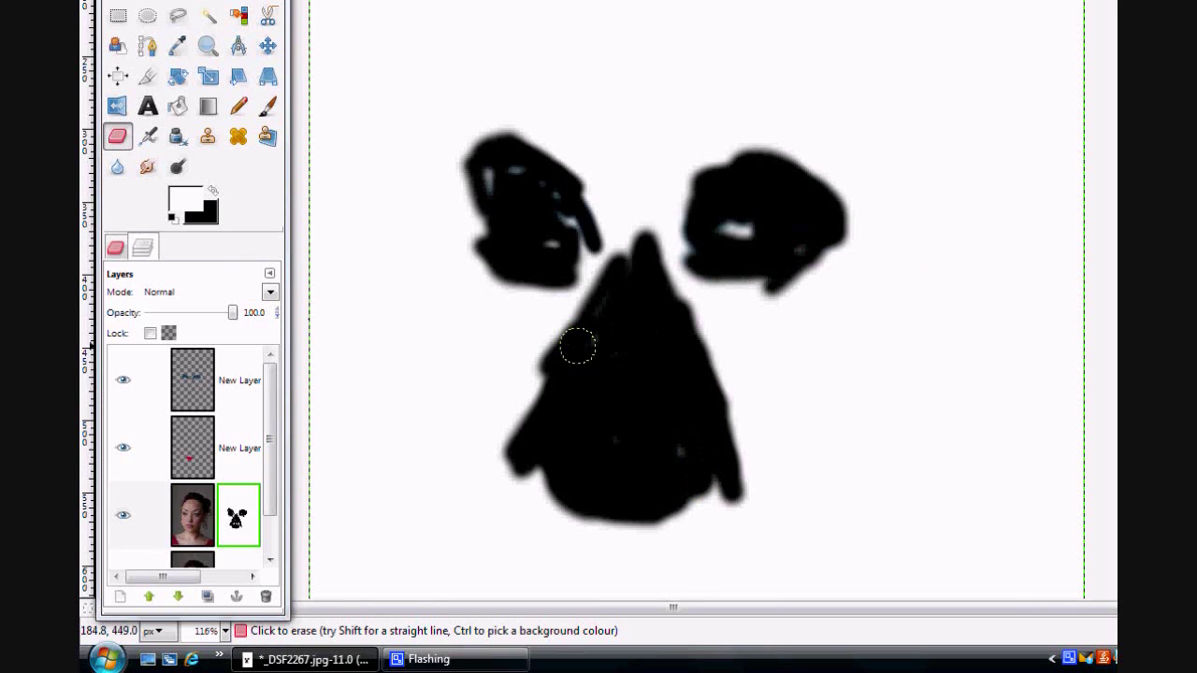
pyautogui.moveTo(680, 223)
pyautogui.mouseDown()
pyautogui.moveTo(742, 219)
pyautogui.moveTo(701, 214)
pyautogui.moveTo(747, 245)
pyautogui.mouseUp()
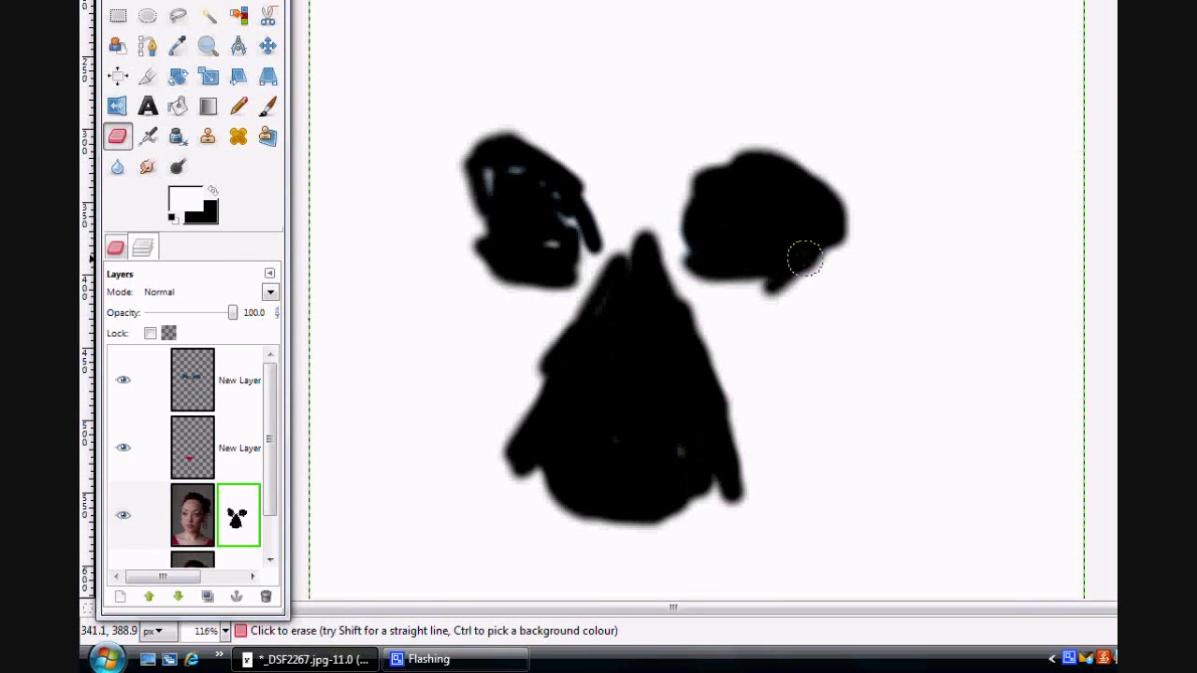
pyautogui.moveTo(589, 238)
pyautogui.mouseDown()
pyautogui.moveTo(548, 246)
pyautogui.moveTo(574, 205)
pyautogui.mouseUp()
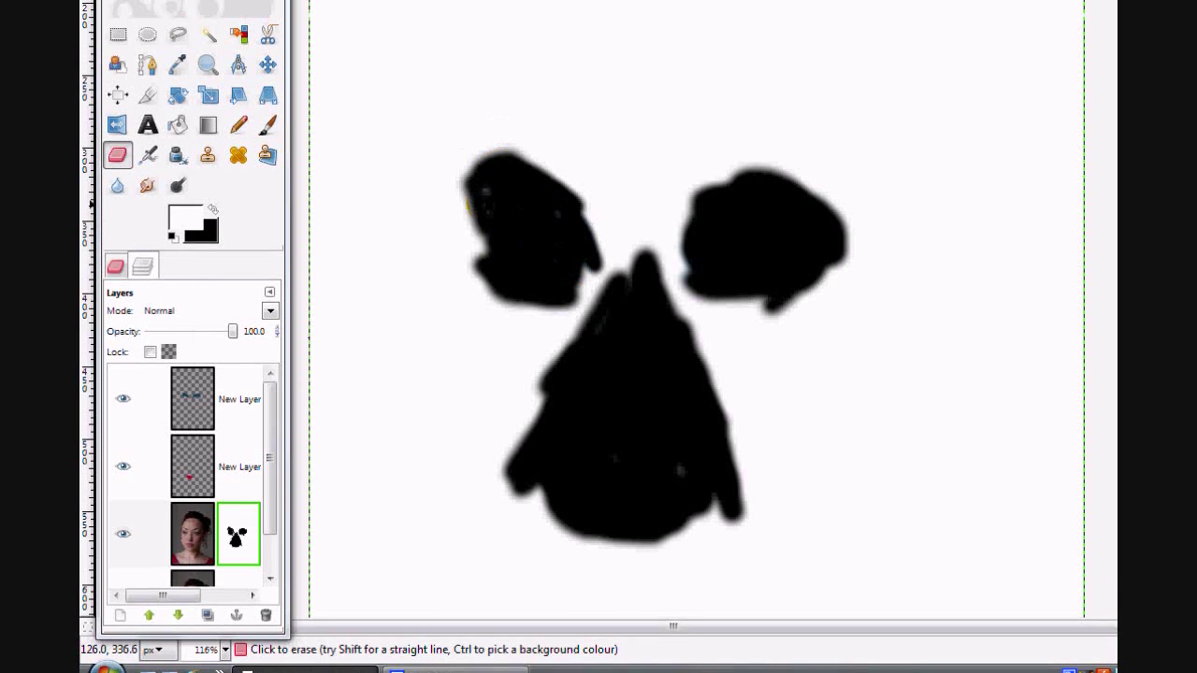
pyautogui.moveTo(472, 224); pyautogui.dragTo(489, 249)
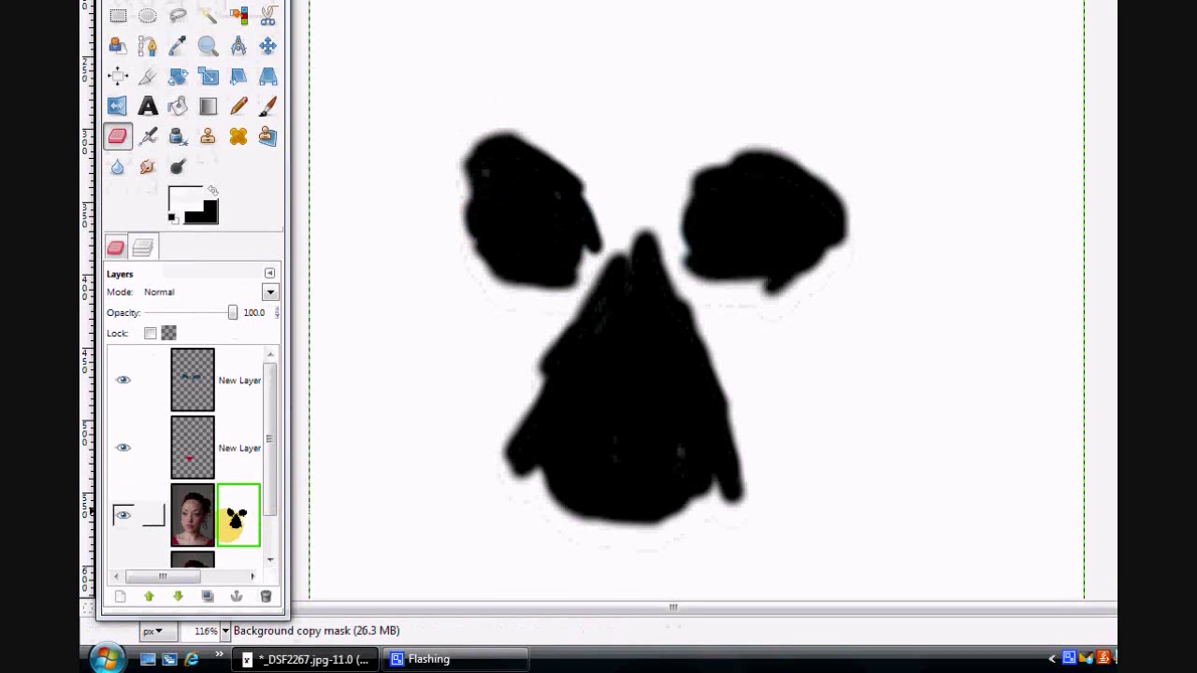
pyautogui.rightClick(236, 516)
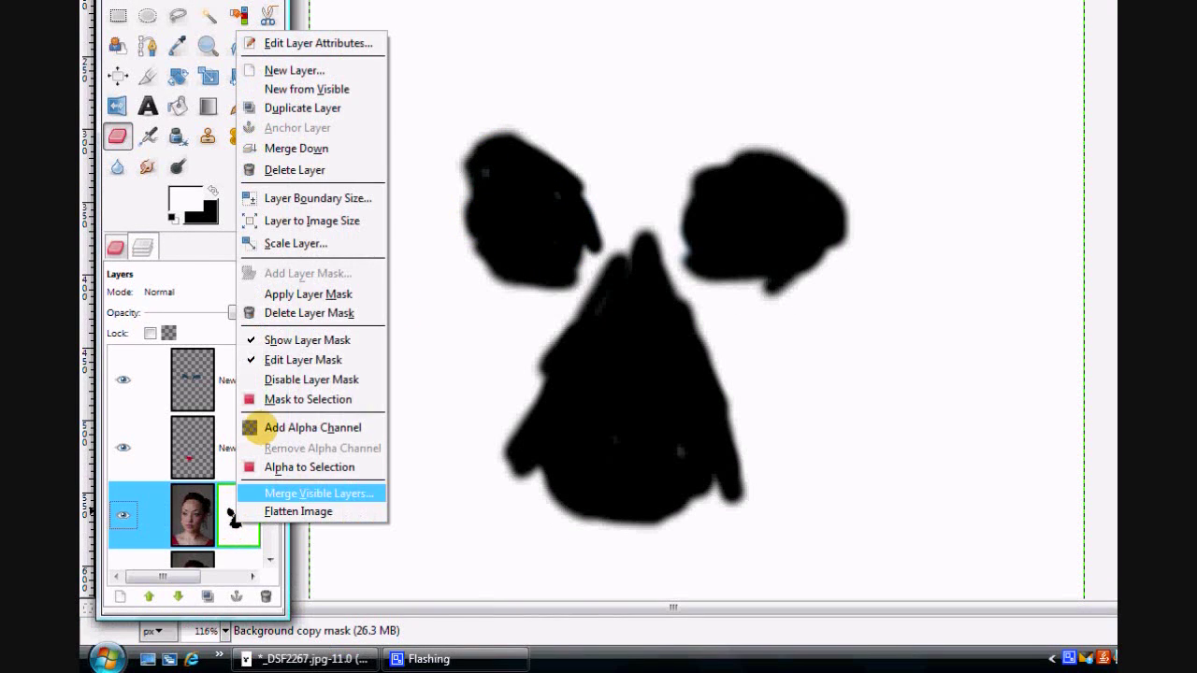
pyautogui.click(259, 339)
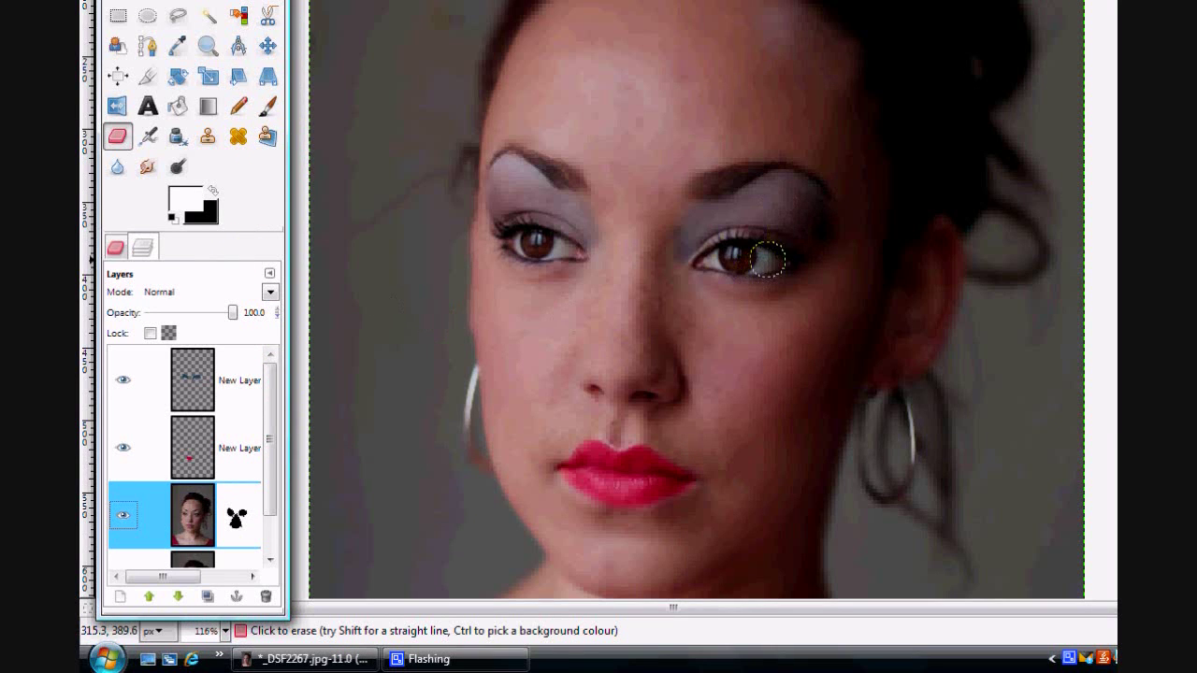
# Set the blurred background copy's opacity to 76.4 and flatten the image into a single background layer.
pyautogui.scroll(-1, 245, 561)
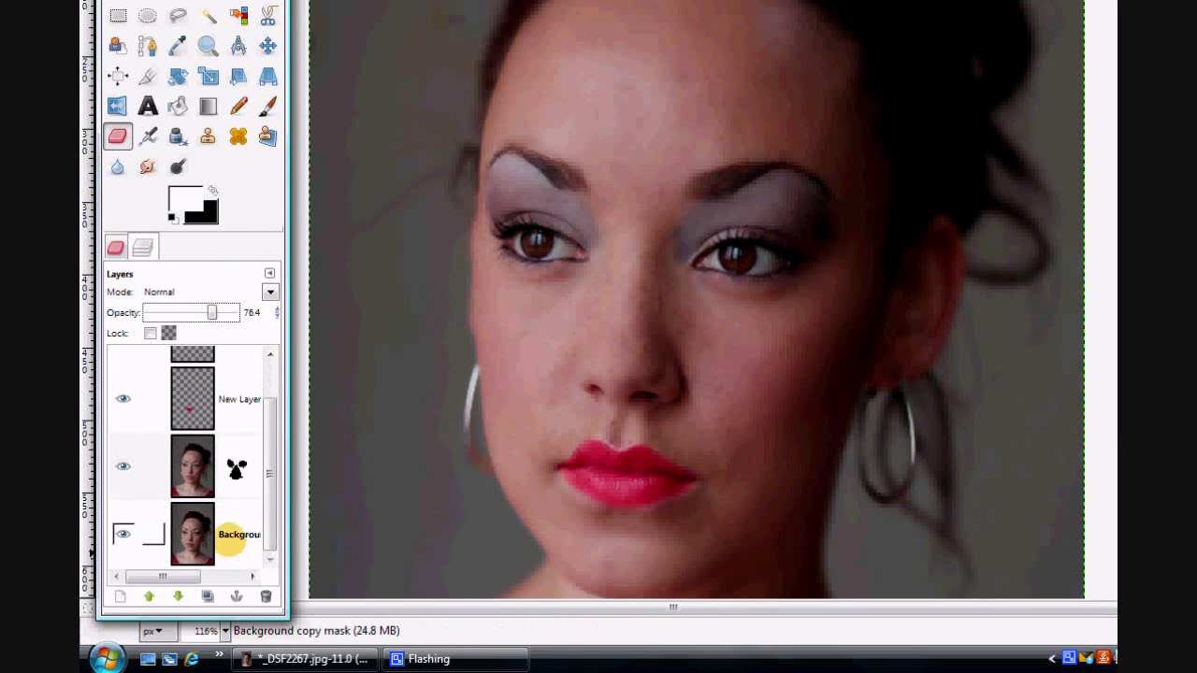
pyautogui.rightClick(229, 539)
pyautogui.click(266, 527)
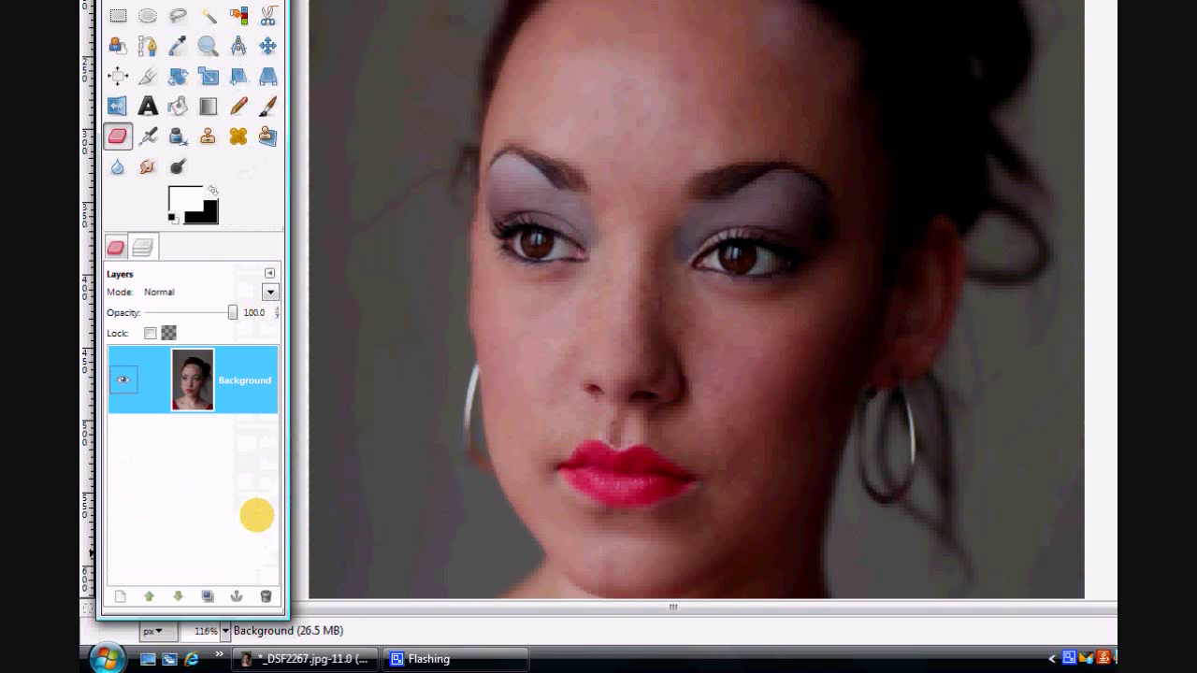
pyautogui.click(253, 361)
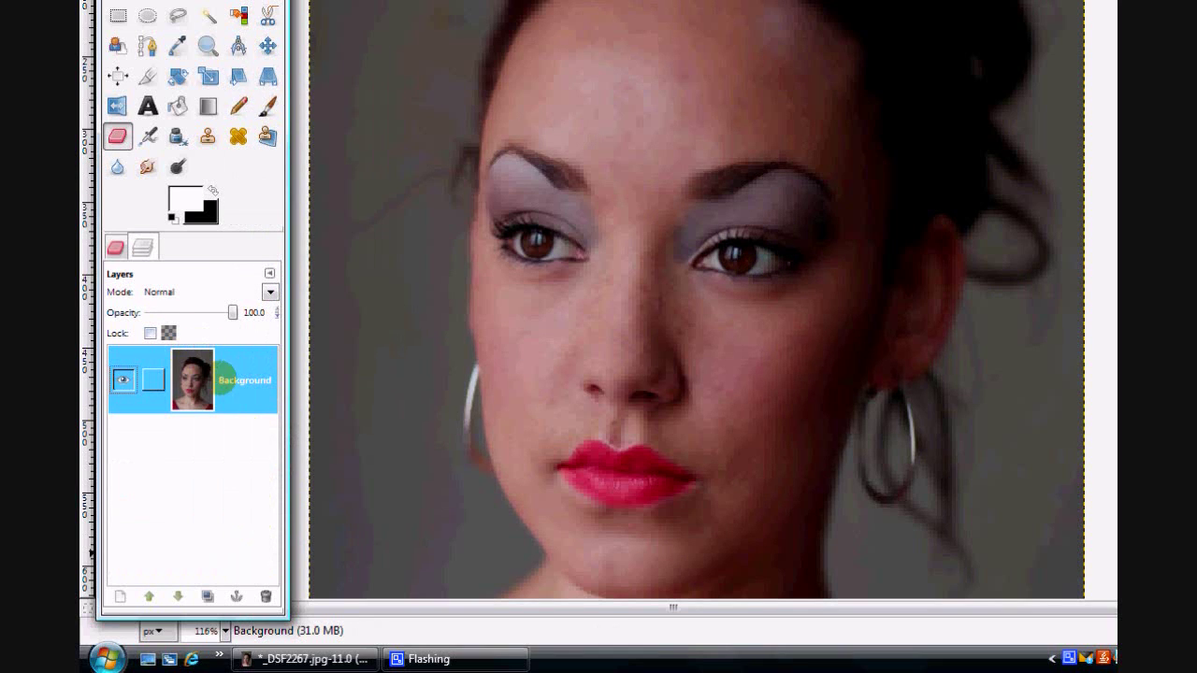